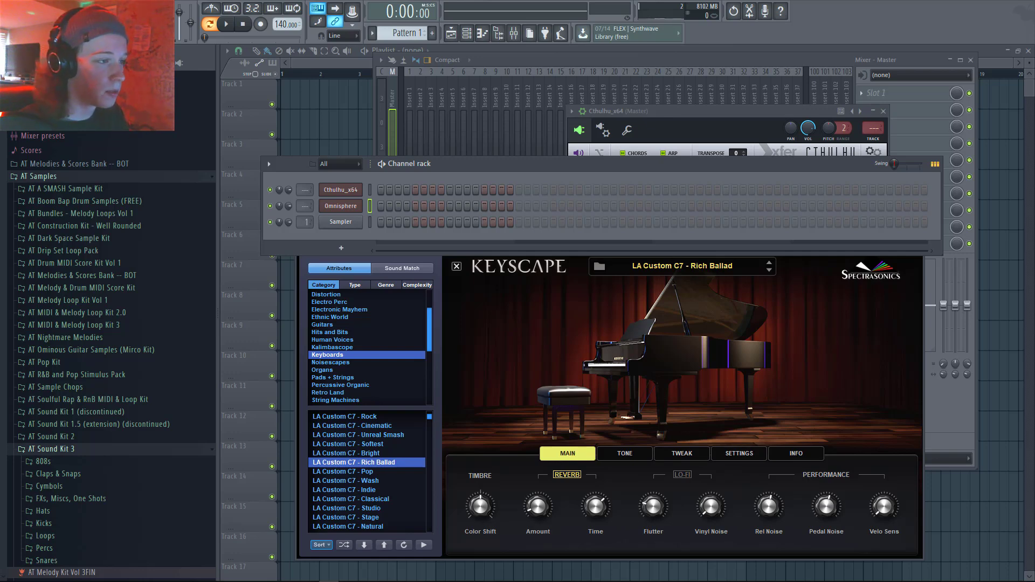
Try higher rows for the sixth step in Cthulhu's Note Sel arpeggiator lane, and return it to the row of the other steps
{"action": "left_click_drag", "start_coordinate": [693, 111], "coordinate": [652, 89]}
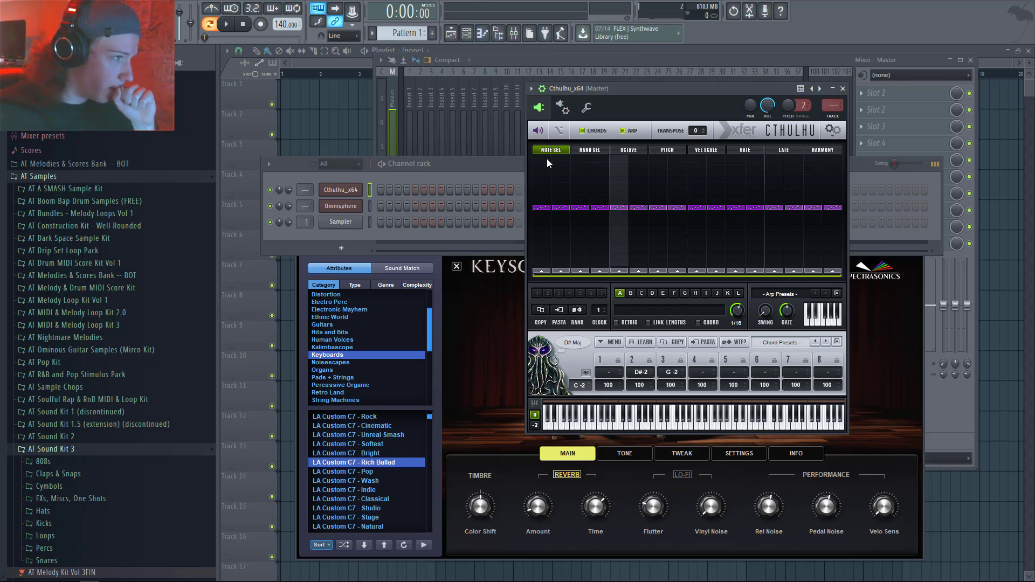
{"action": "left_click_drag", "start_coordinate": [594, 104], "coordinate": [557, 97]}
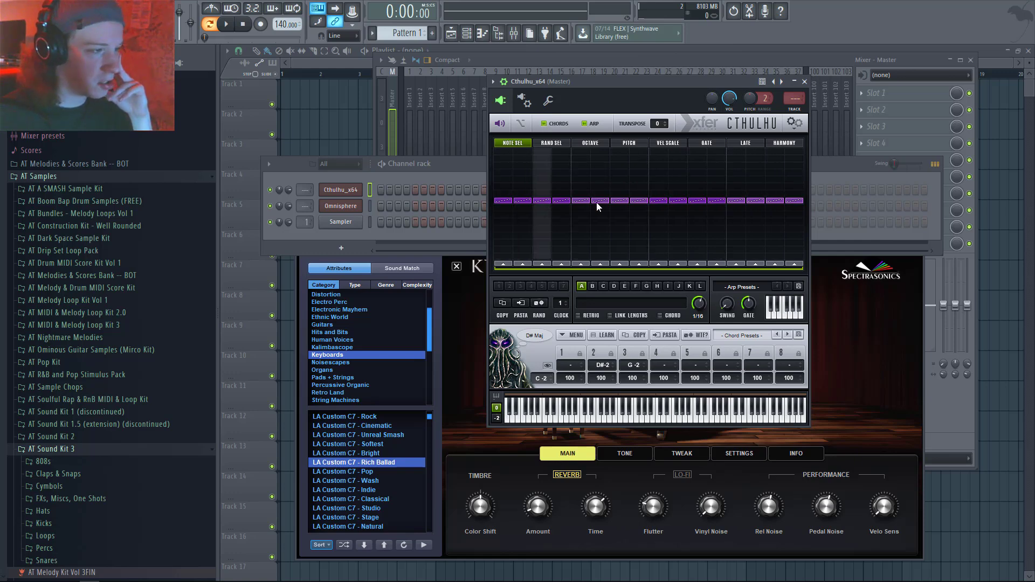
{"action": "left_click", "coordinate": [604, 187]}
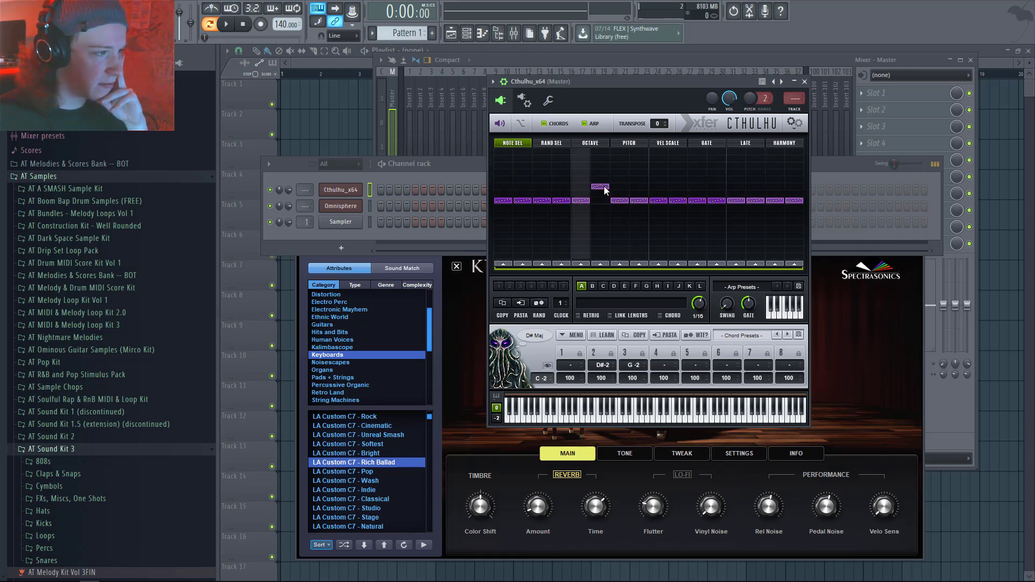
{"action": "left_click", "coordinate": [605, 166]}
{"action": "left_click", "coordinate": [605, 158]}
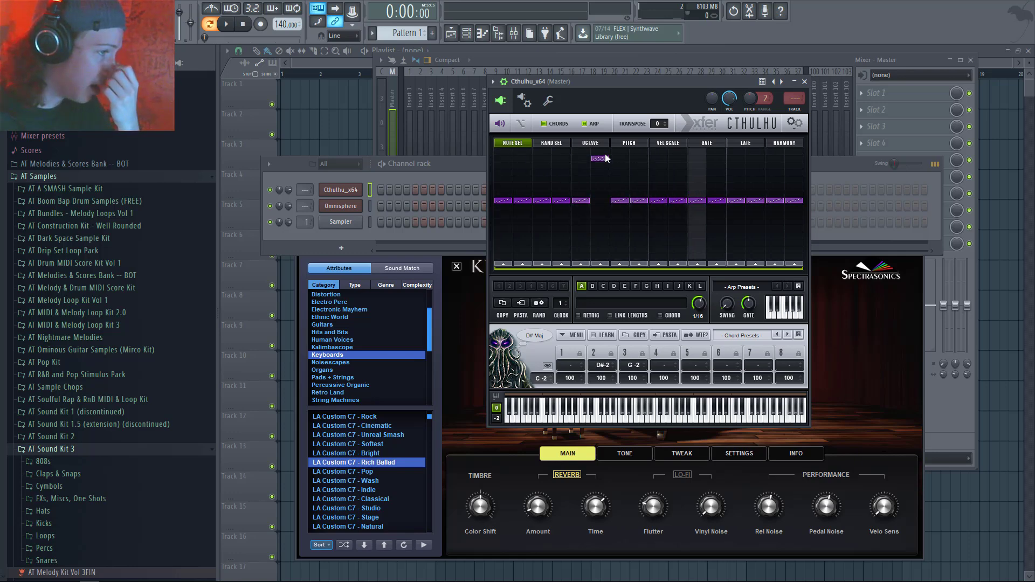
{"action": "left_click", "coordinate": [598, 187]}
{"action": "left_click", "coordinate": [600, 201]}
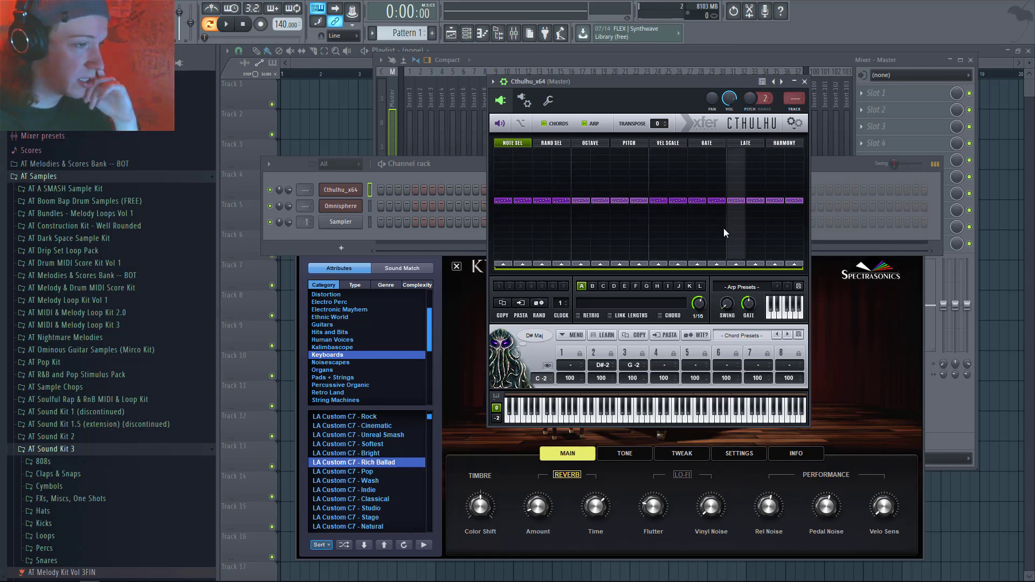
Turn off the arpeggiator section in Cthulhu
{"action": "left_click", "coordinate": [584, 124]}
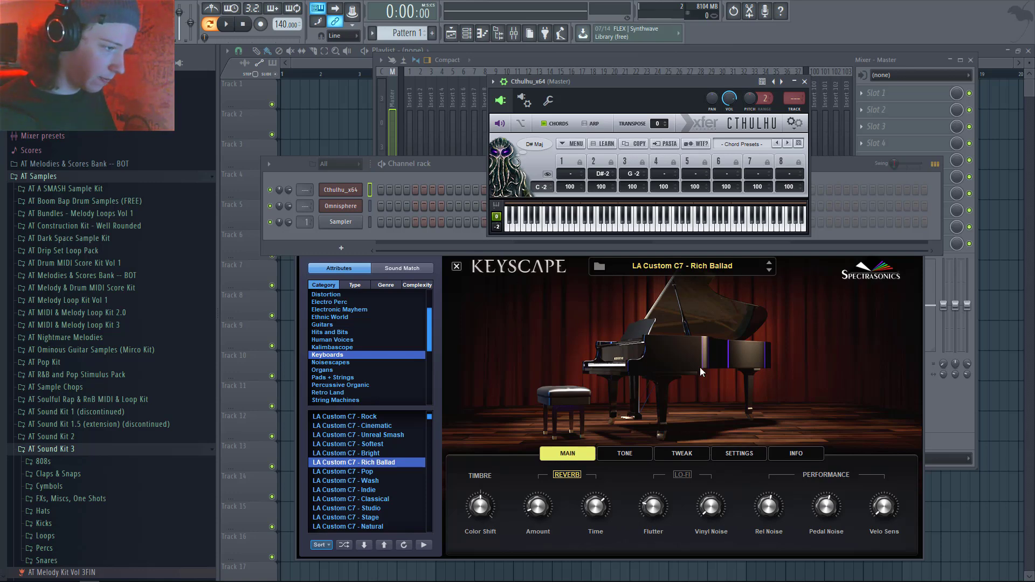
Check the MIDI input port in Omnisphere's plugin wrapper settings and return to its instrument view
{"action": "left_click", "coordinate": [341, 206]}
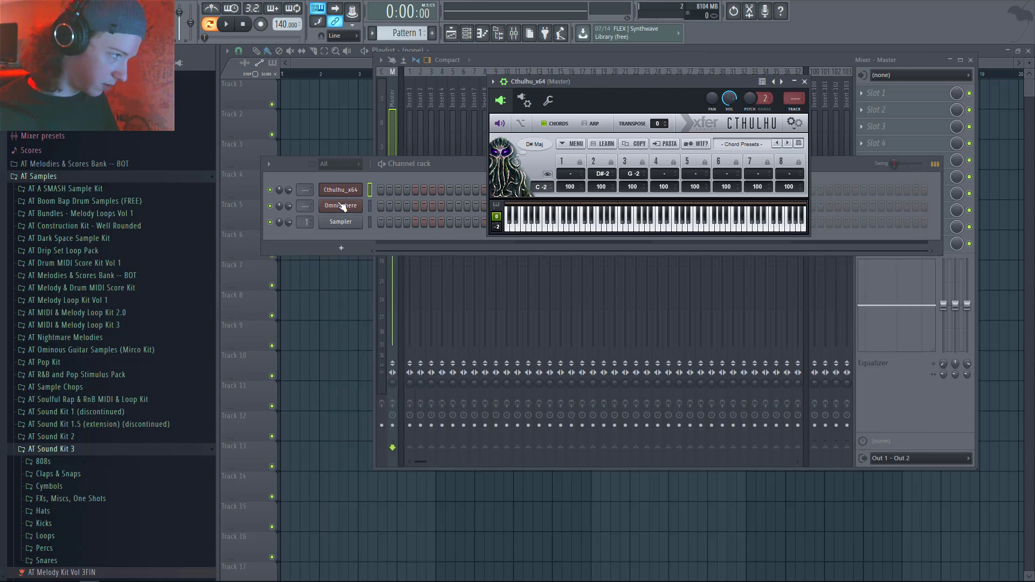
{"action": "left_click", "coordinate": [341, 206]}
{"action": "left_click", "coordinate": [332, 190]}
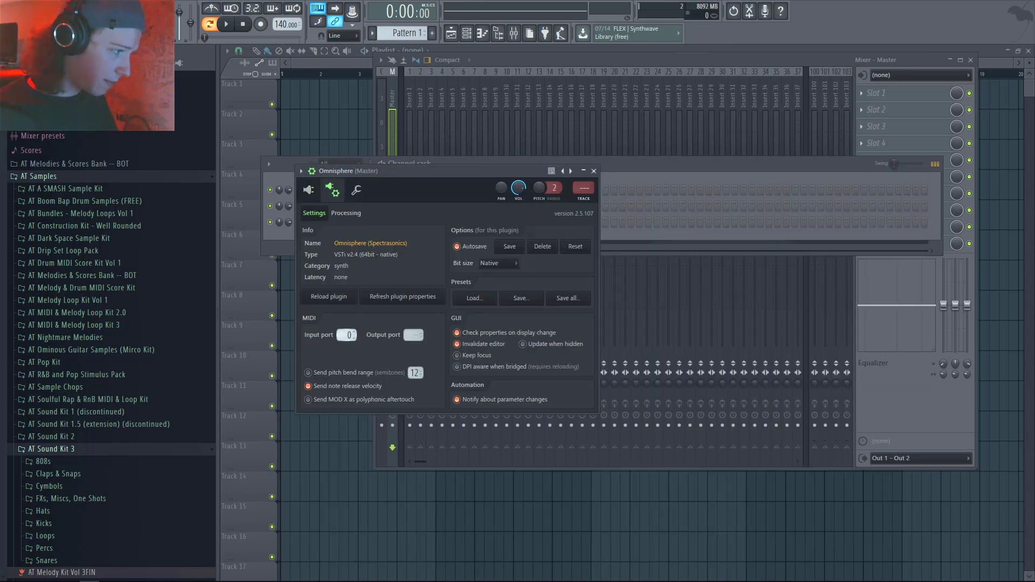
{"action": "left_click", "coordinate": [309, 190]}
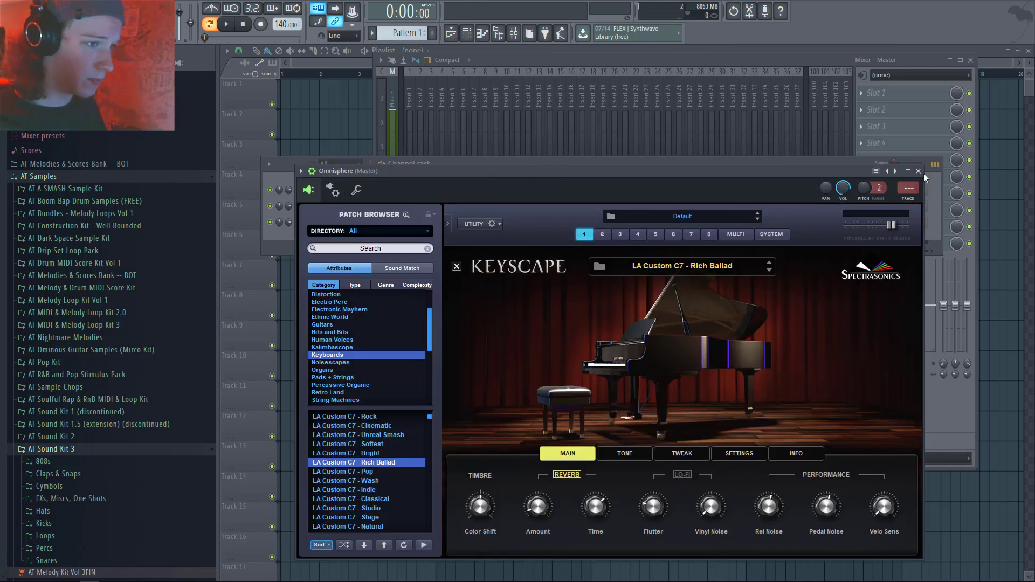
{"action": "left_click", "coordinate": [592, 162]}
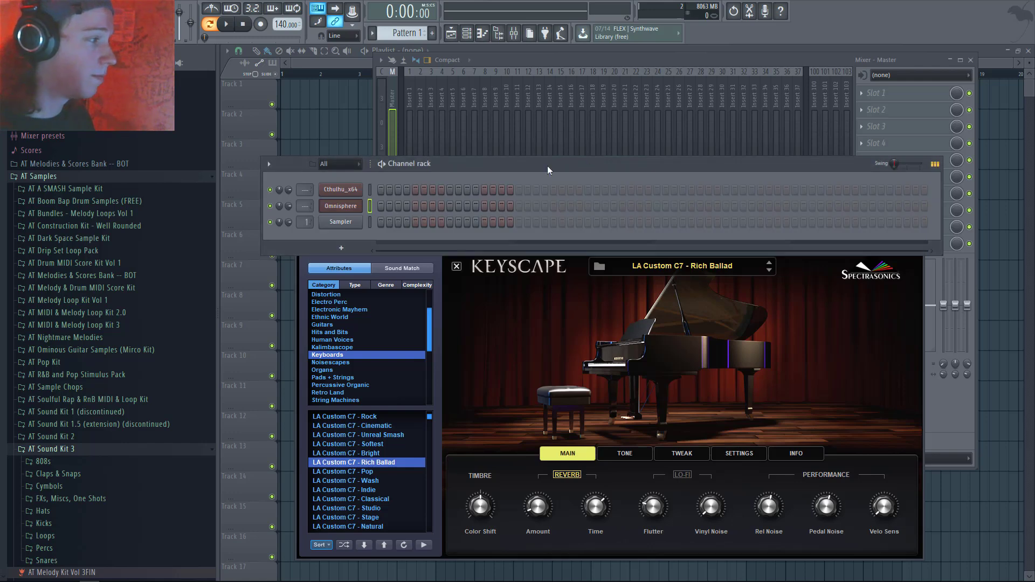
Check the MIDI output port in Cthulhu's plugin wrapper settings and return to its chord view
{"action": "left_click", "coordinate": [351, 189]}
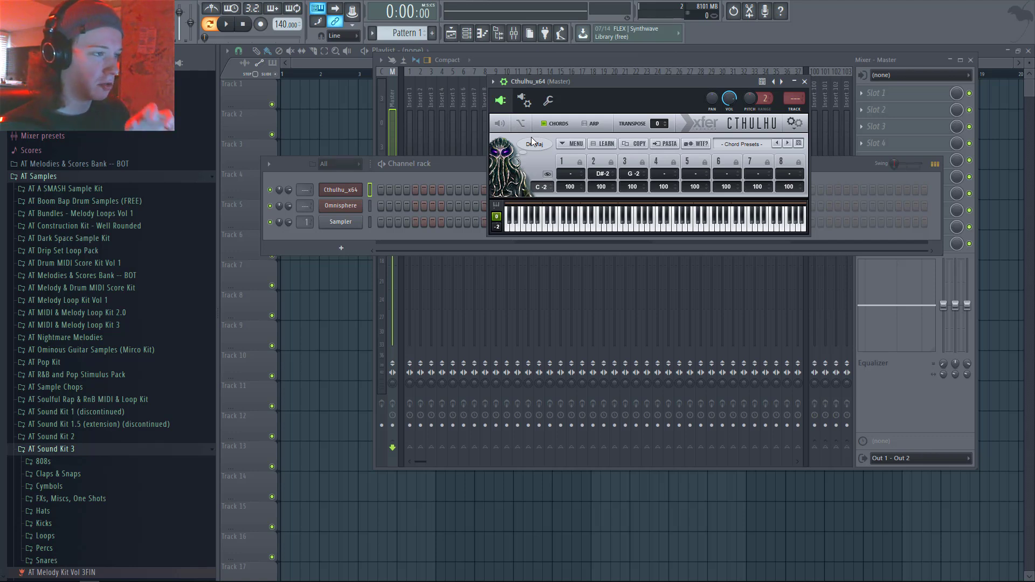
{"action": "left_click", "coordinate": [794, 124]}
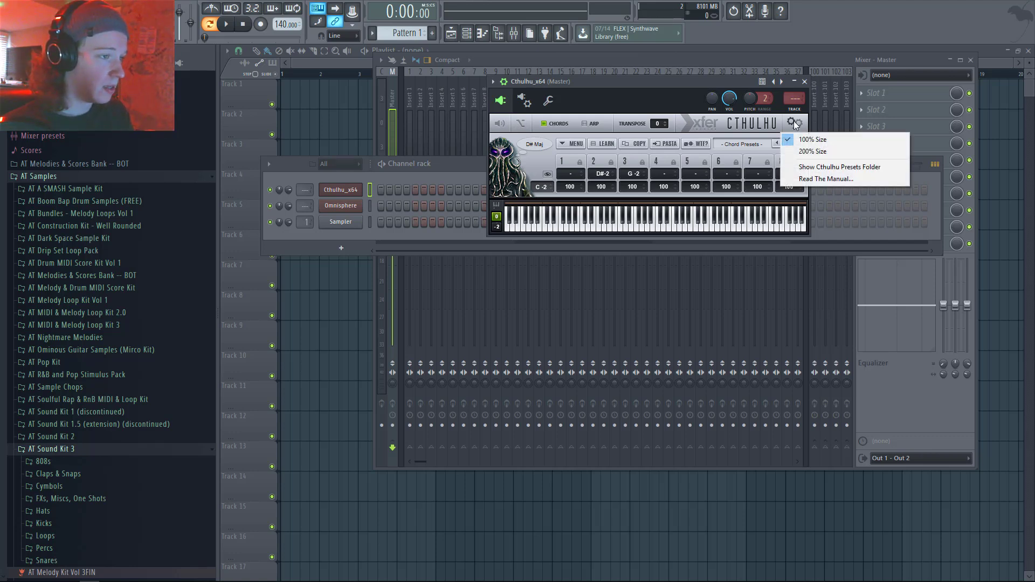
{"action": "left_click", "coordinate": [524, 100]}
{"action": "left_click_drag", "start_coordinate": [605, 246], "coordinate": [604, 243]}
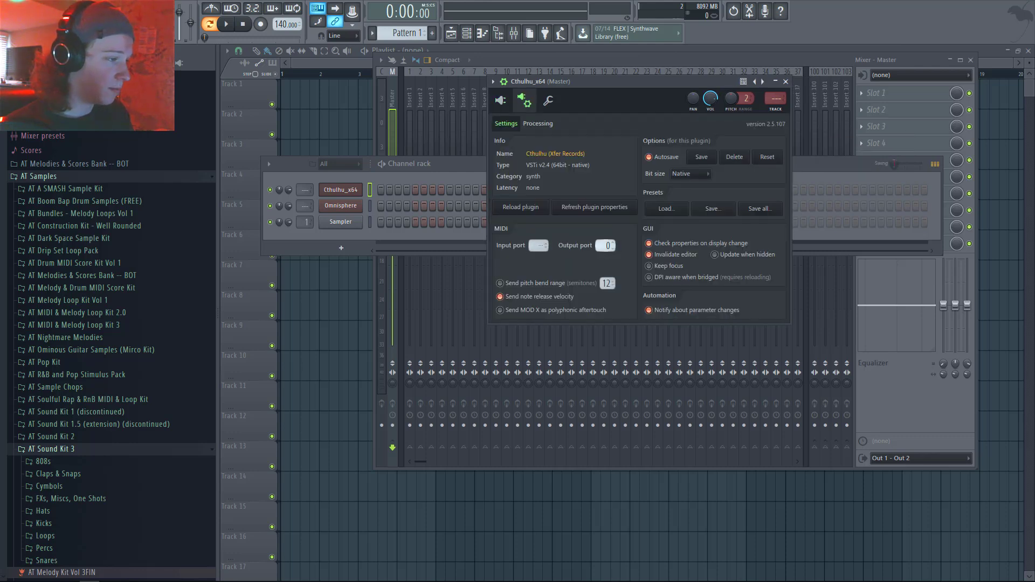
{"action": "left_click", "coordinate": [500, 100]}
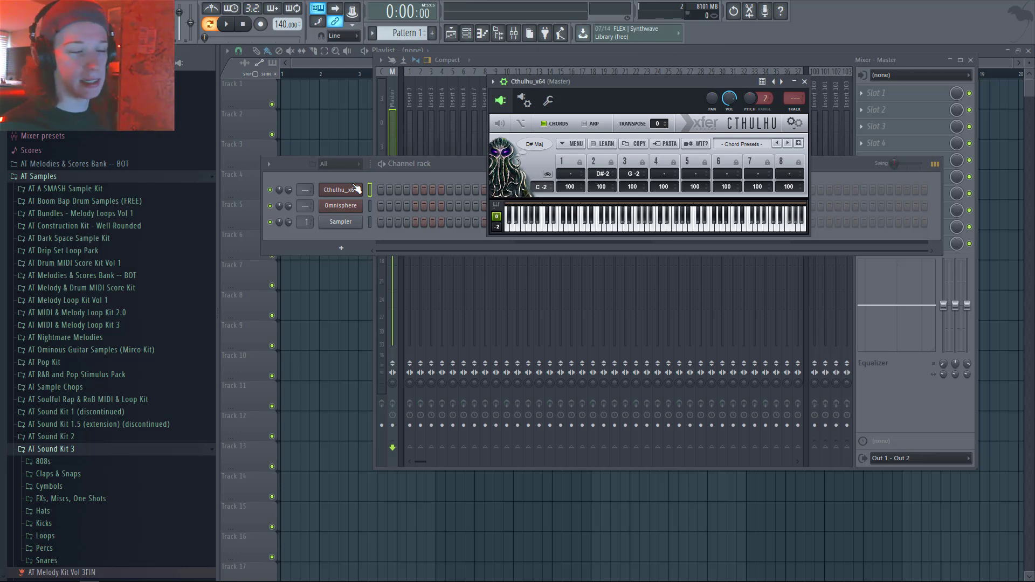
Load the Echo Sound Works chord preset Vibes D Minor - Woke in Cthulhu, with the Cthulhu channel selected and the channel rack moved below it
{"action": "left_click", "coordinate": [746, 144]}
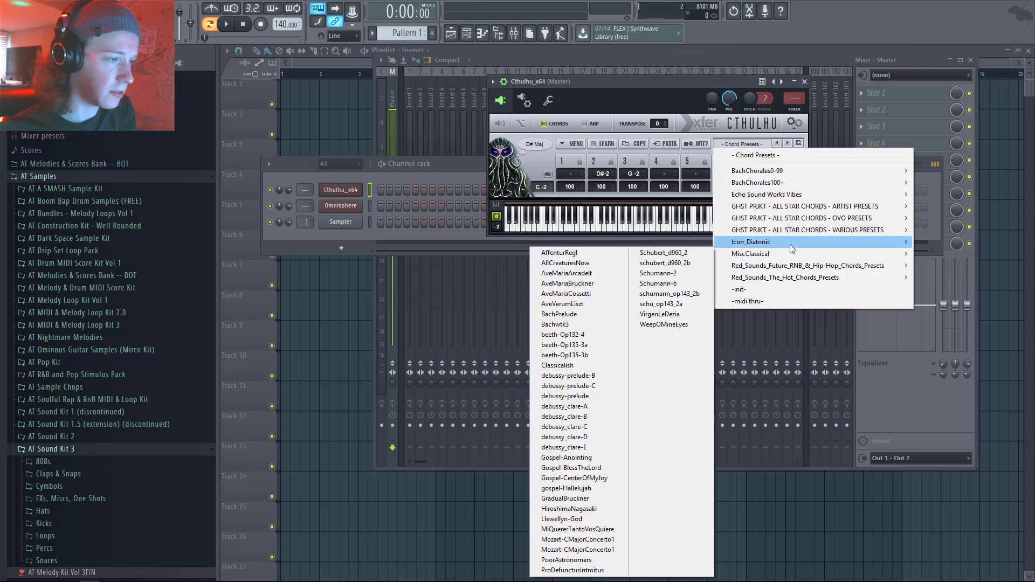
{"action": "mouse_move", "coordinate": [790, 244]}
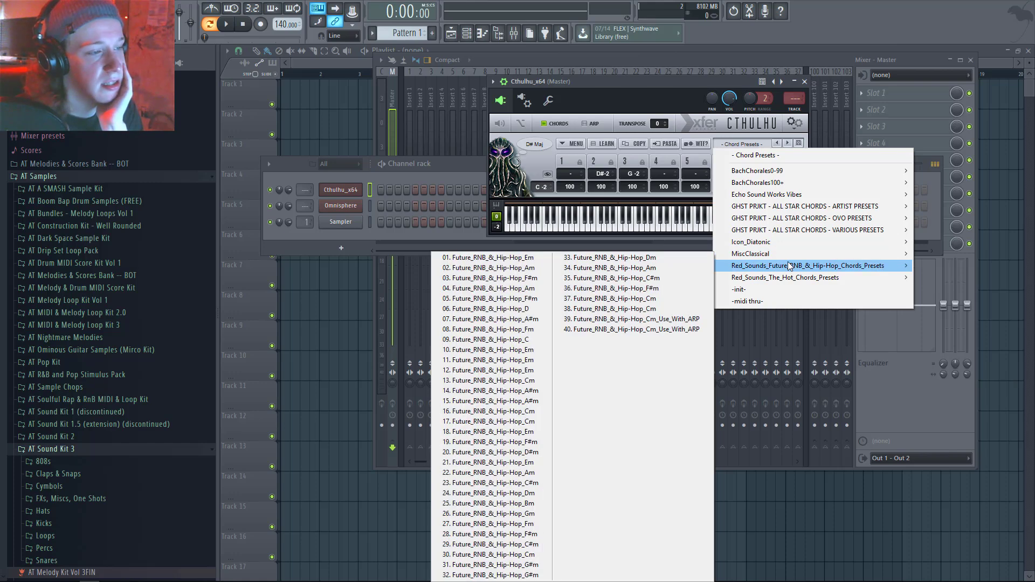
{"action": "mouse_move", "coordinate": [818, 220]}
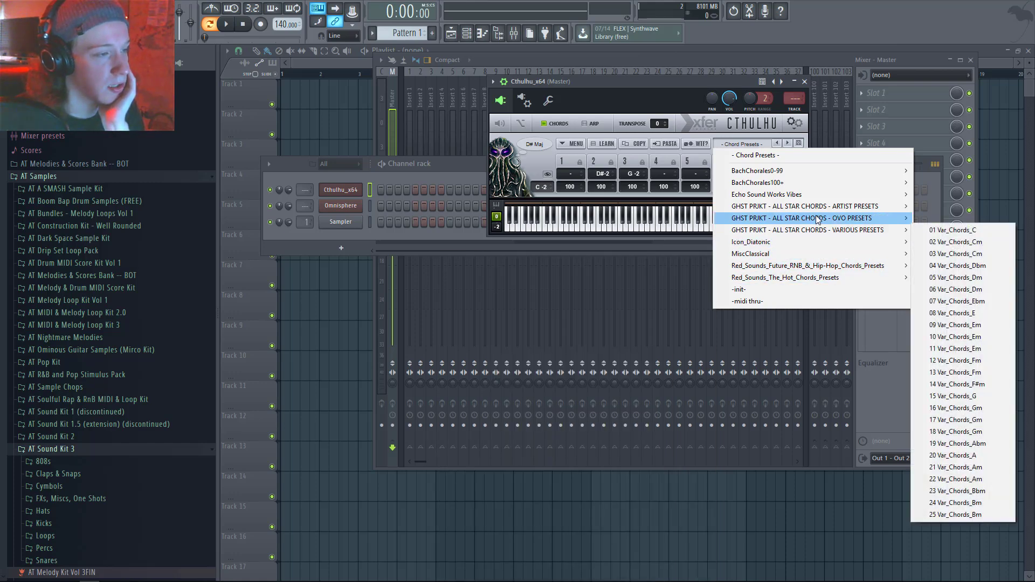
{"action": "mouse_move", "coordinate": [800, 194]}
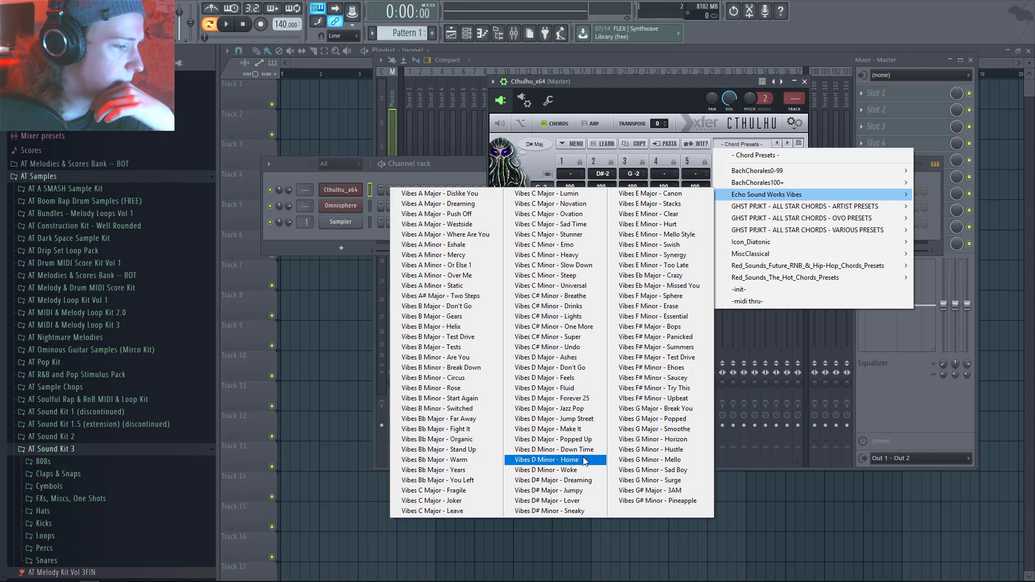
{"action": "left_click", "coordinate": [574, 470]}
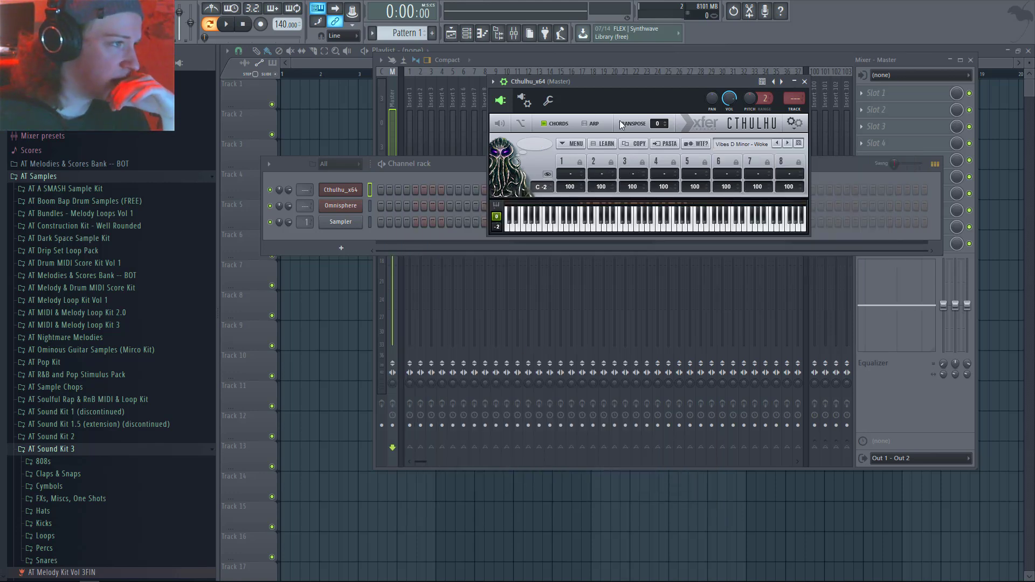
{"action": "left_click", "coordinate": [372, 193]}
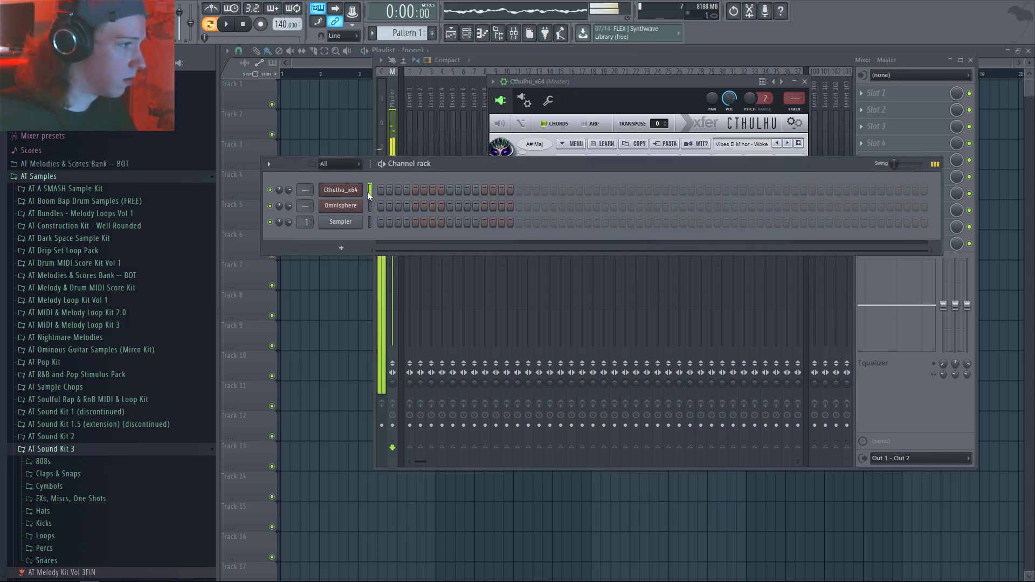
{"action": "left_click_drag", "start_coordinate": [493, 162], "coordinate": [500, 290]}
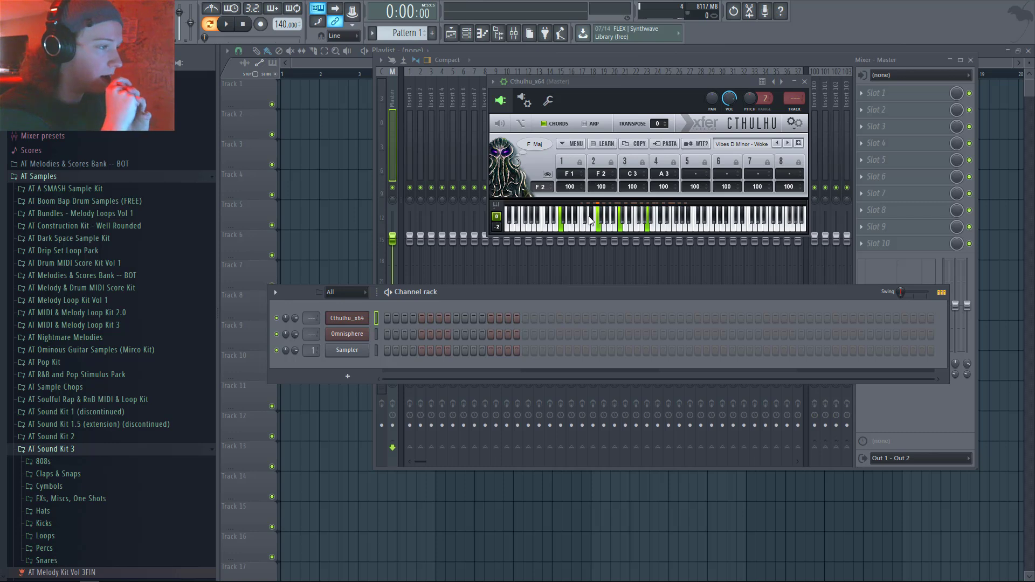
Sort Cthulhu's chords by low note (pitch class)
{"action": "left_click", "coordinate": [572, 144]}
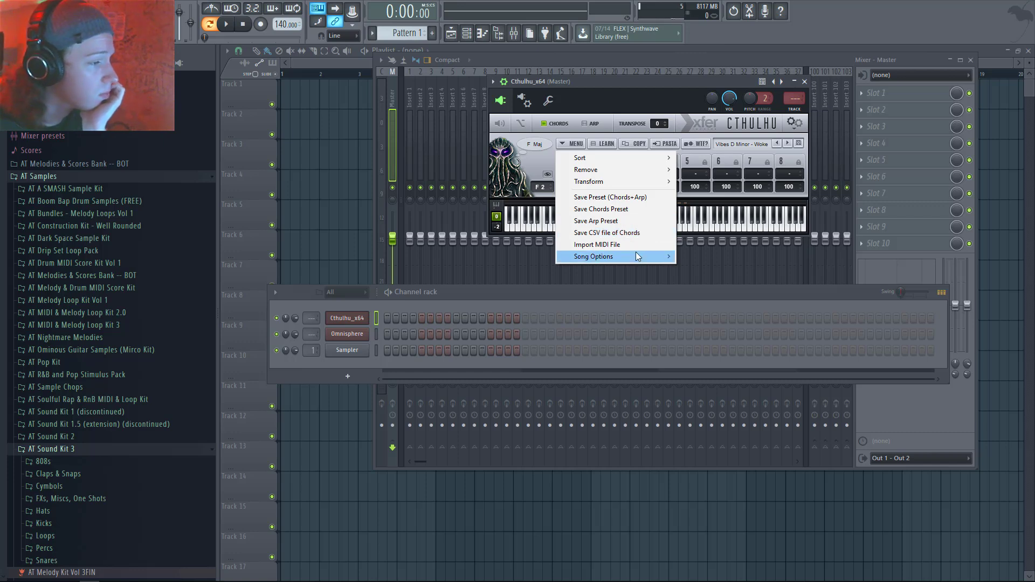
{"action": "mouse_move", "coordinate": [635, 251]}
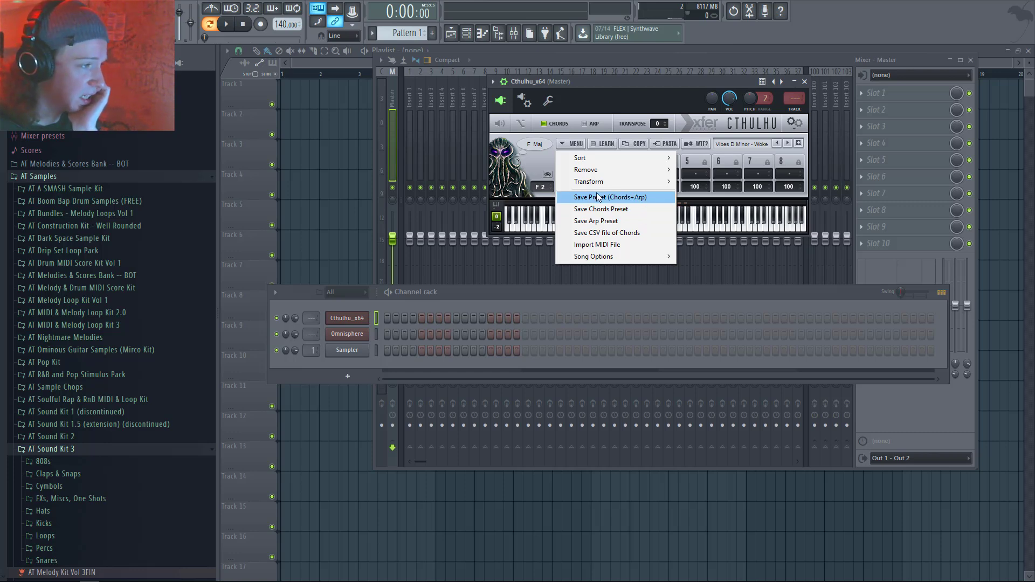
{"action": "mouse_move", "coordinate": [601, 177]}
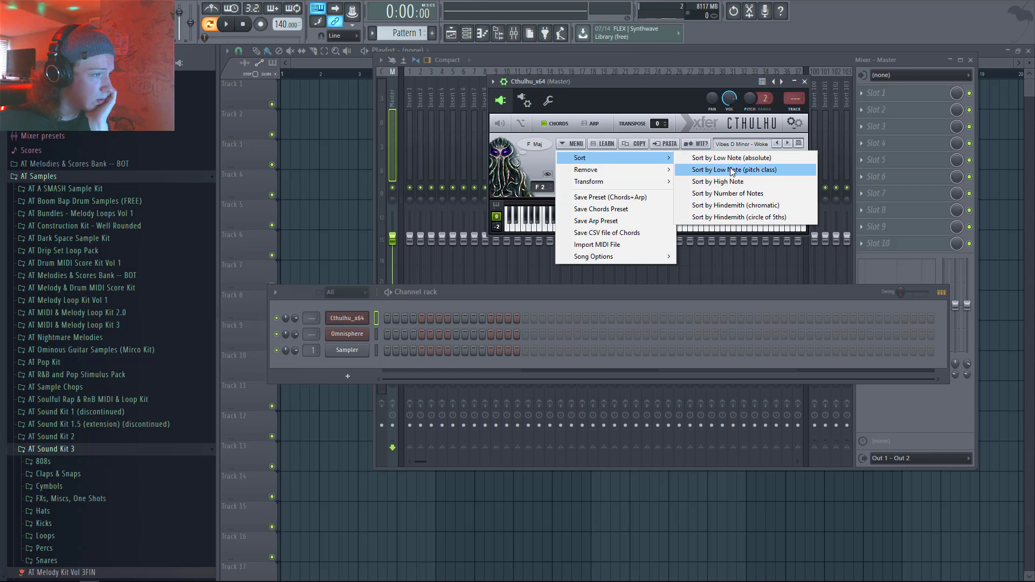
{"action": "left_click", "coordinate": [783, 171]}
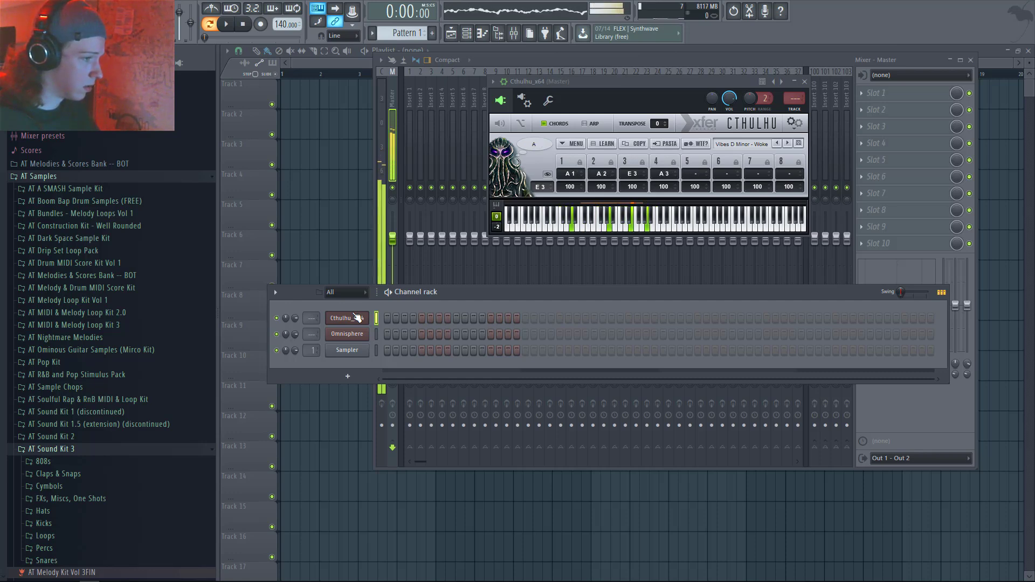
Sort Cthulhu's chords by low note (absolute)
{"action": "left_click", "coordinate": [577, 144]}
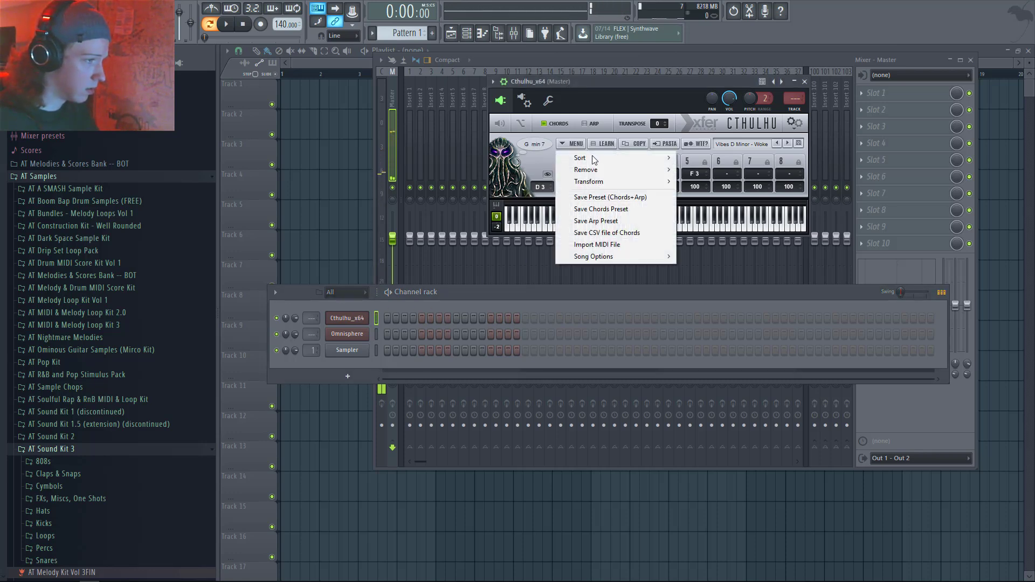
{"action": "mouse_move", "coordinate": [598, 160]}
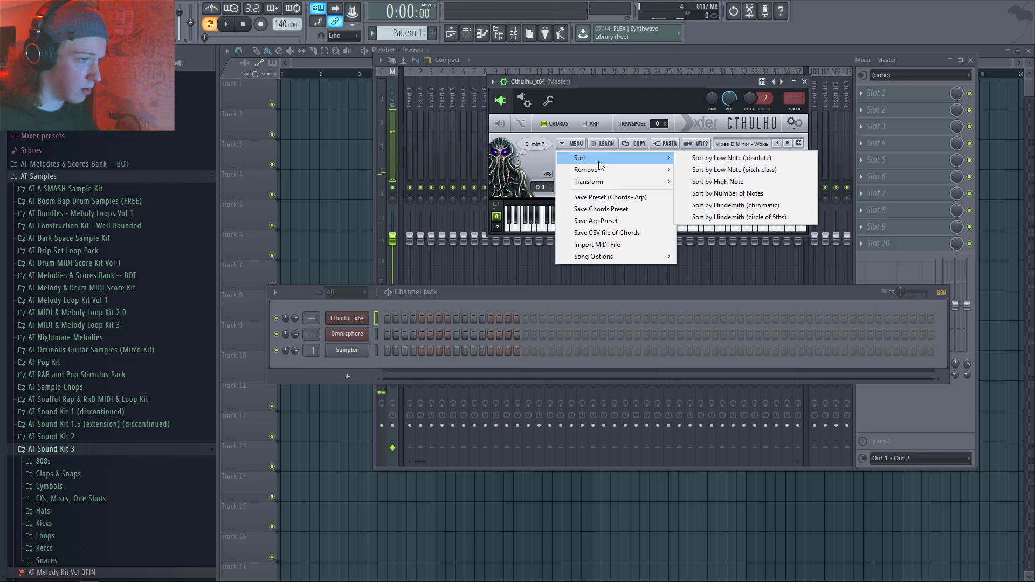
{"action": "left_click", "coordinate": [755, 158]}
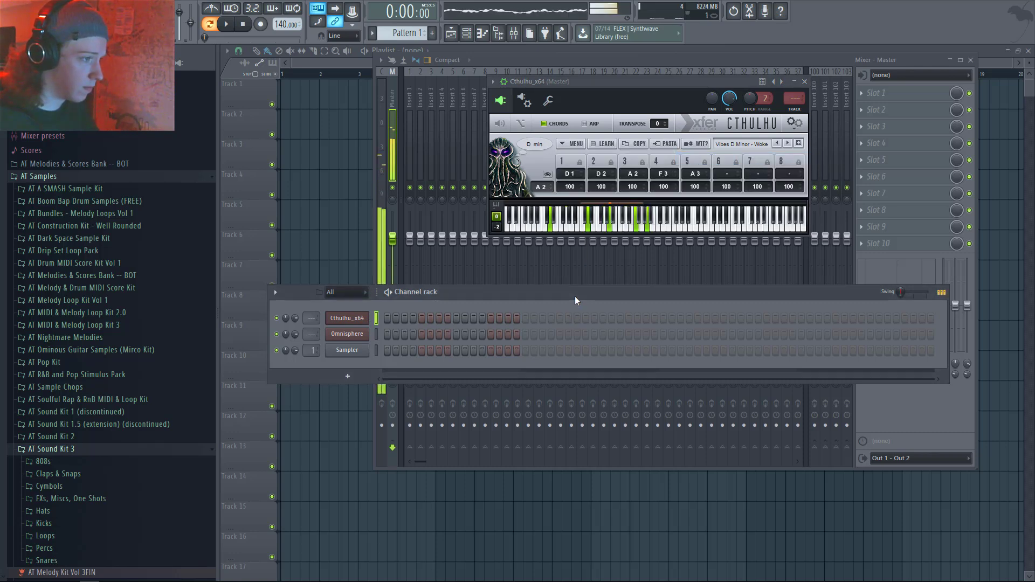
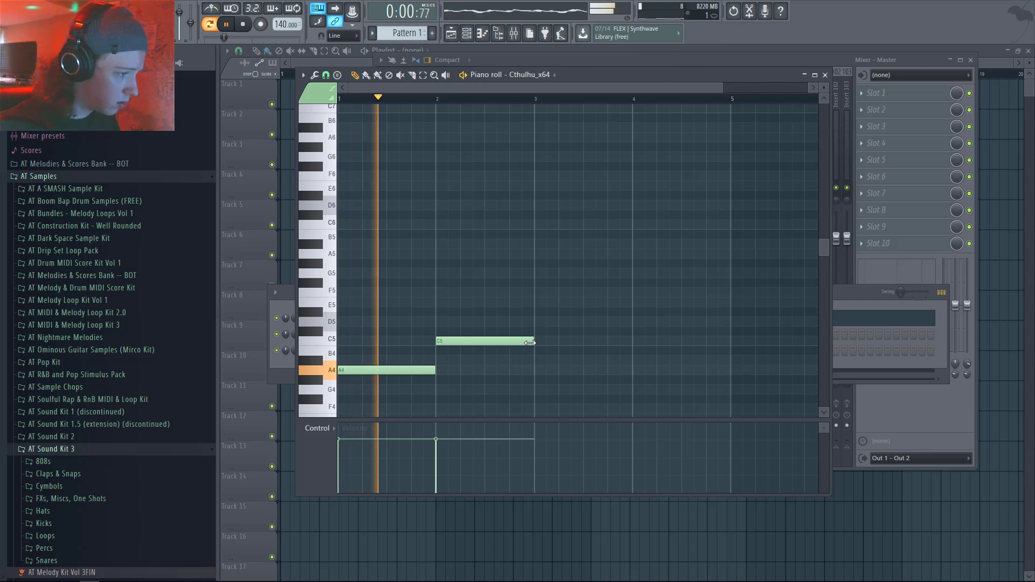
Add one-bar notes at C#5 in bar 3 and A#4 in bar 4 of Cthulhu's piano roll, and play the pattern
{"action": "left_click", "coordinate": [539, 323]}
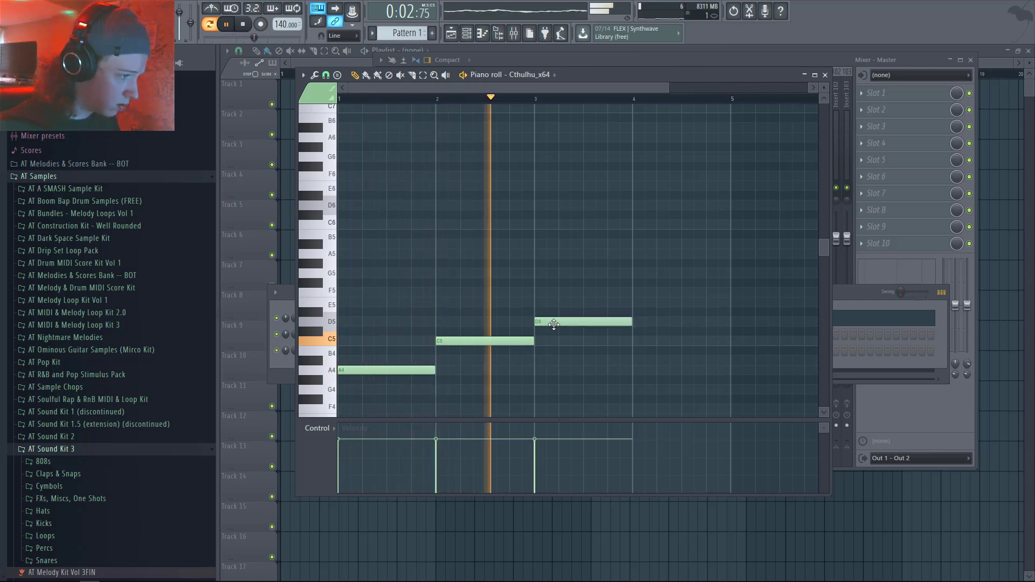
{"action": "left_click_drag", "start_coordinate": [542, 325], "coordinate": [543, 334]}
{"action": "left_click", "coordinate": [635, 339]}
{"action": "key", "text": "space"}
{"action": "left_click_drag", "start_coordinate": [636, 339], "coordinate": [623, 365]}
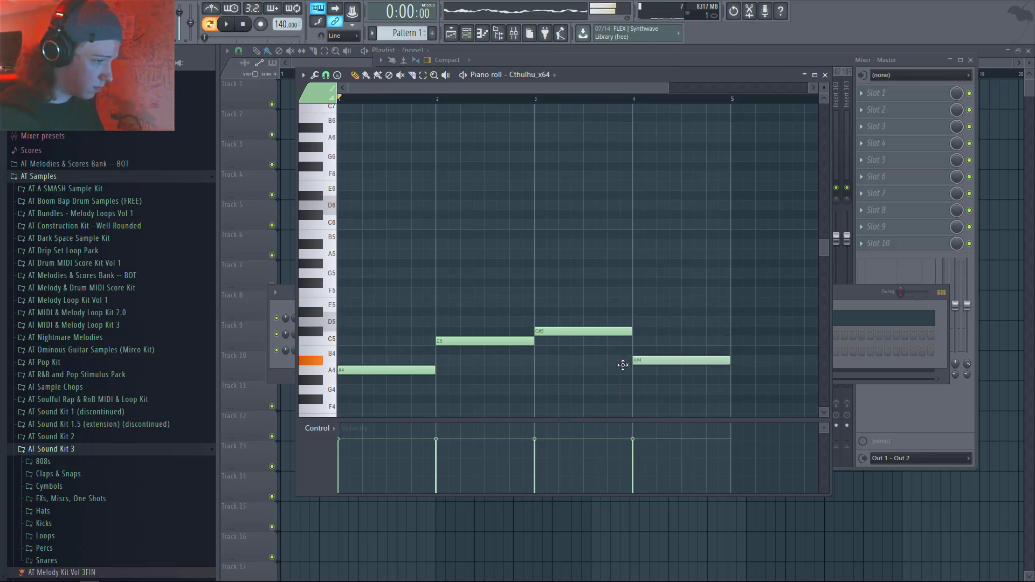
{"action": "key", "text": "space"}
{"action": "scroll", "coordinate": [590, 372], "scroll_direction": "down", "scroll_amount": 2}
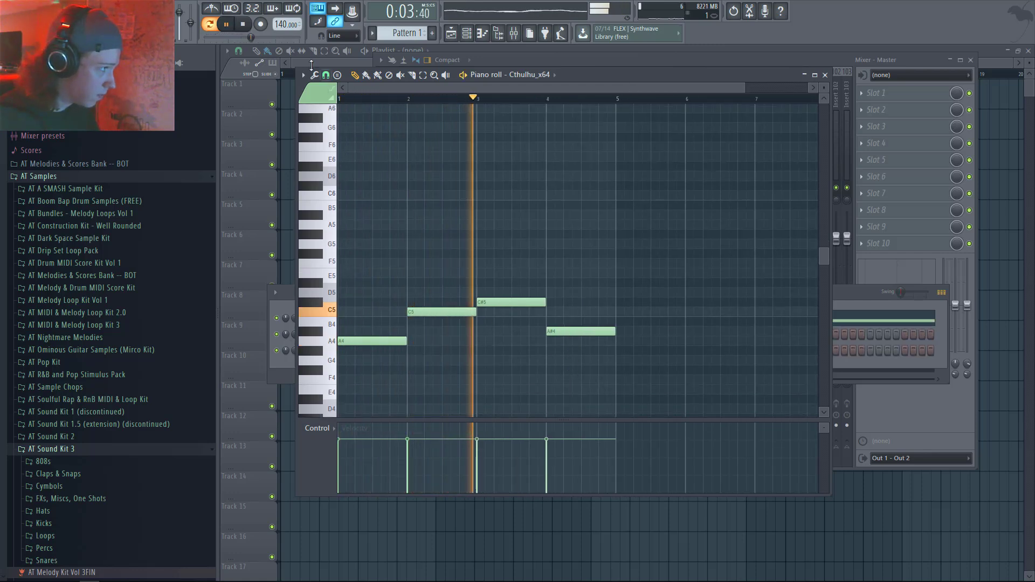
Set the project tempo to 150 BPM and restart playback of the pattern
{"action": "right_click", "coordinate": [289, 26]}
{"action": "left_click", "coordinate": [403, 122]}
{"action": "key", "text": "space"}
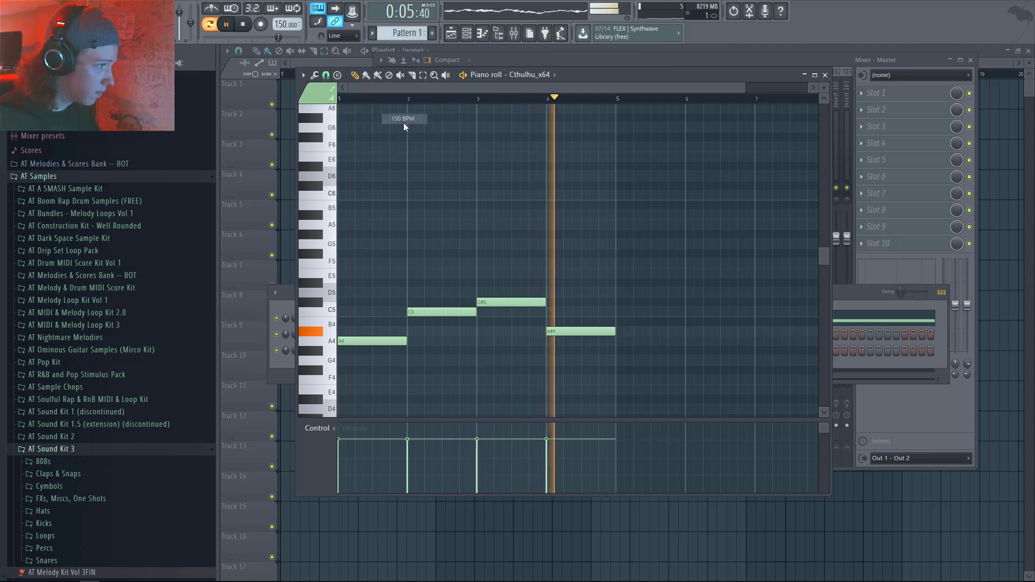
{"action": "key", "text": "space"}
{"action": "key", "text": "space"}
Move the bar 2 note down to F#4 and delete the notes in bars 3 and 4 while playing the pattern
{"action": "left_click_drag", "start_coordinate": [446, 312], "coordinate": [447, 377]}
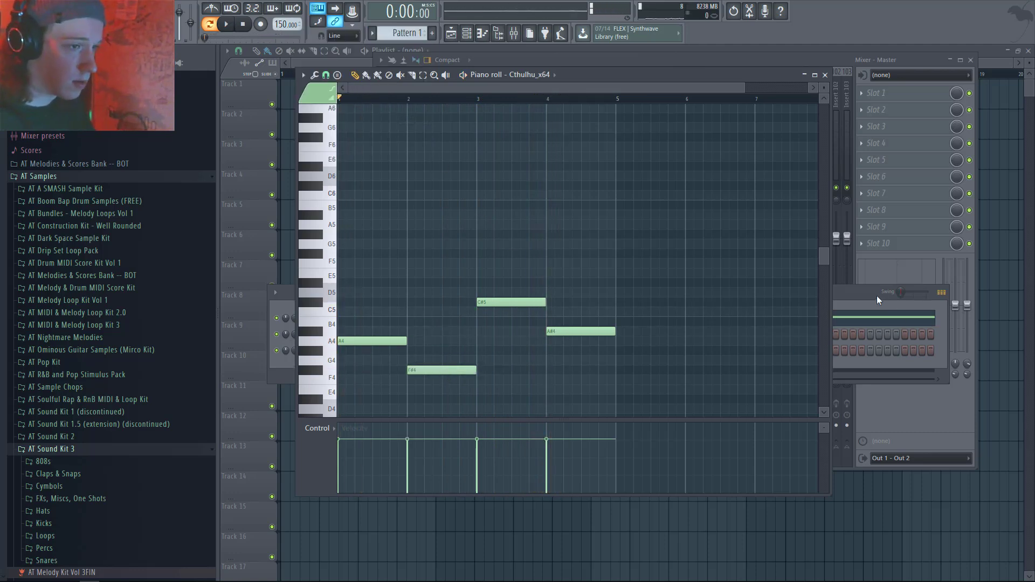
{"action": "key", "text": "space"}
{"action": "right_click", "coordinate": [511, 302]}
{"action": "right_click", "coordinate": [579, 331]}
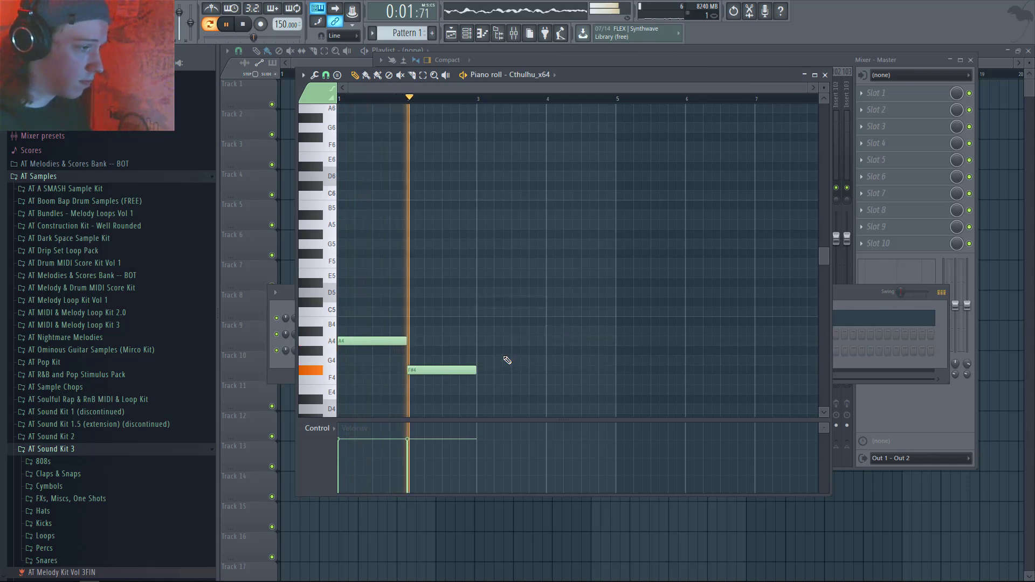
Add one-bar notes at D4 in bar 3 and D#4 in bar 4 of Cthulhu's piano roll while playing the pattern
{"action": "key", "text": "space"}
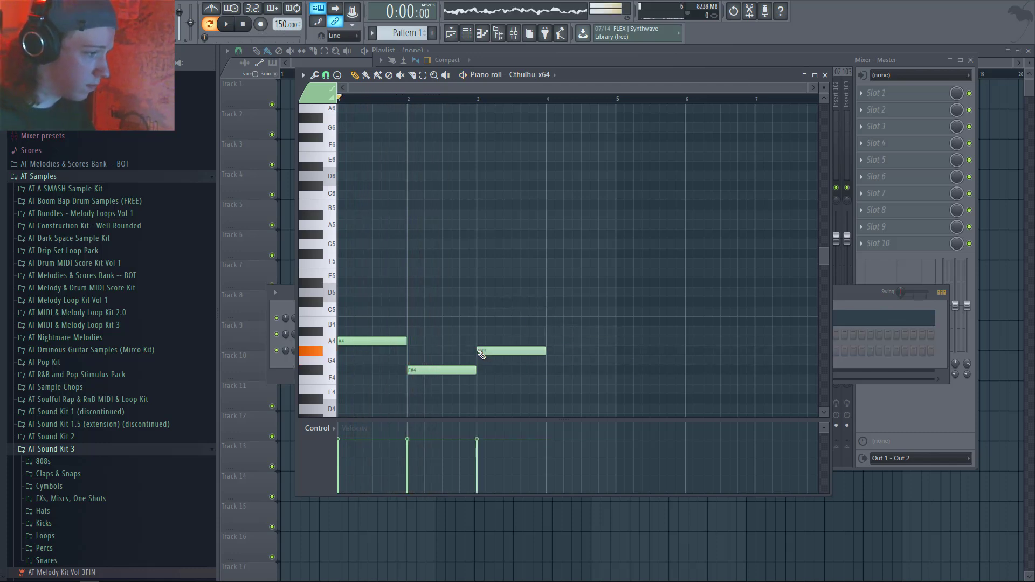
{"action": "left_click_drag", "start_coordinate": [478, 341], "coordinate": [478, 409]}
{"action": "key", "text": "space"}
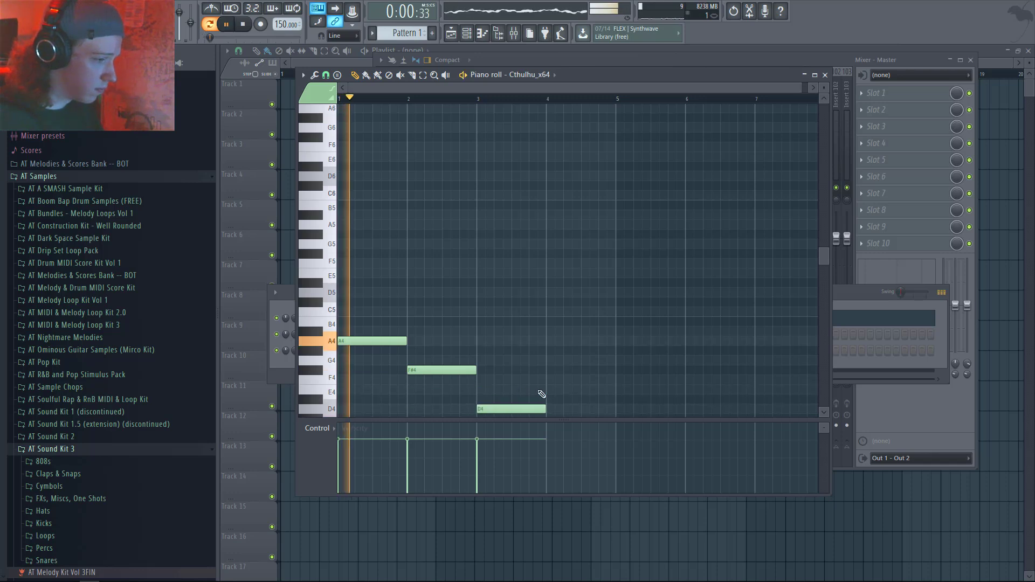
{"action": "scroll", "coordinate": [541, 393], "scroll_direction": "down", "scroll_amount": 3}
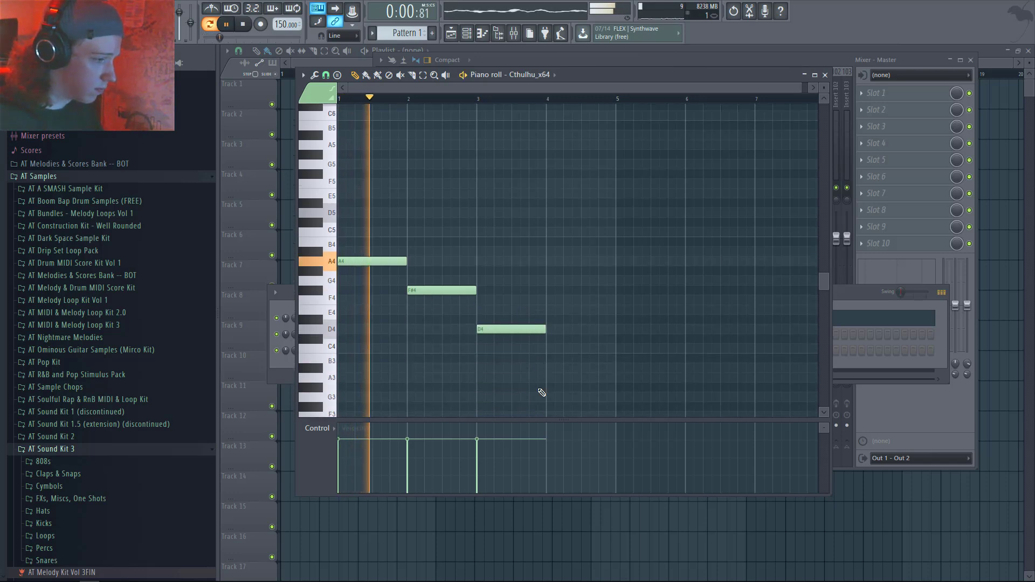
{"action": "left_click", "coordinate": [549, 313]}
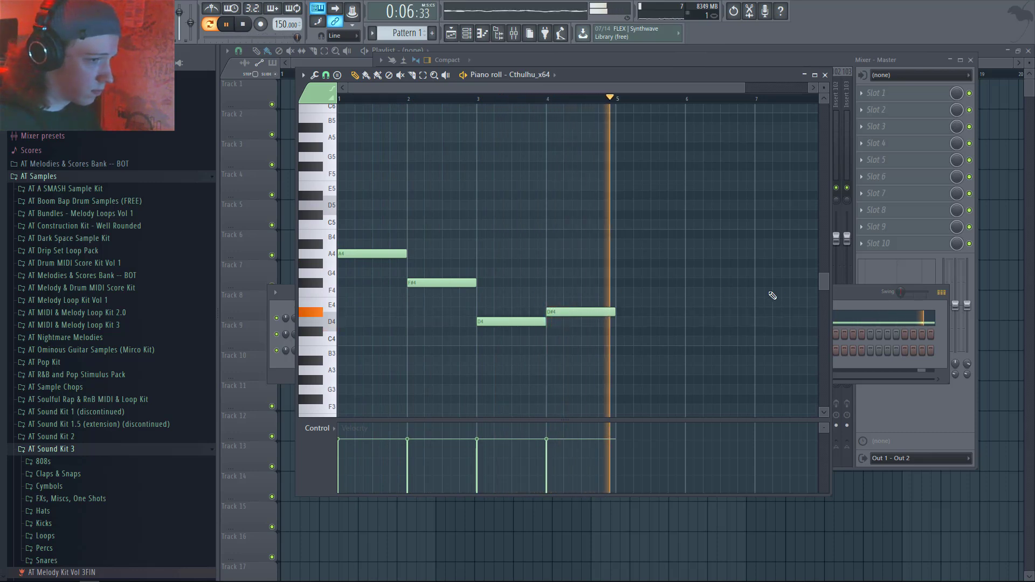
Insert a Prophet V3 [64bit] channel, stop playback and move the plugin window up so its full interface shows
{"action": "left_click", "coordinate": [840, 292]}
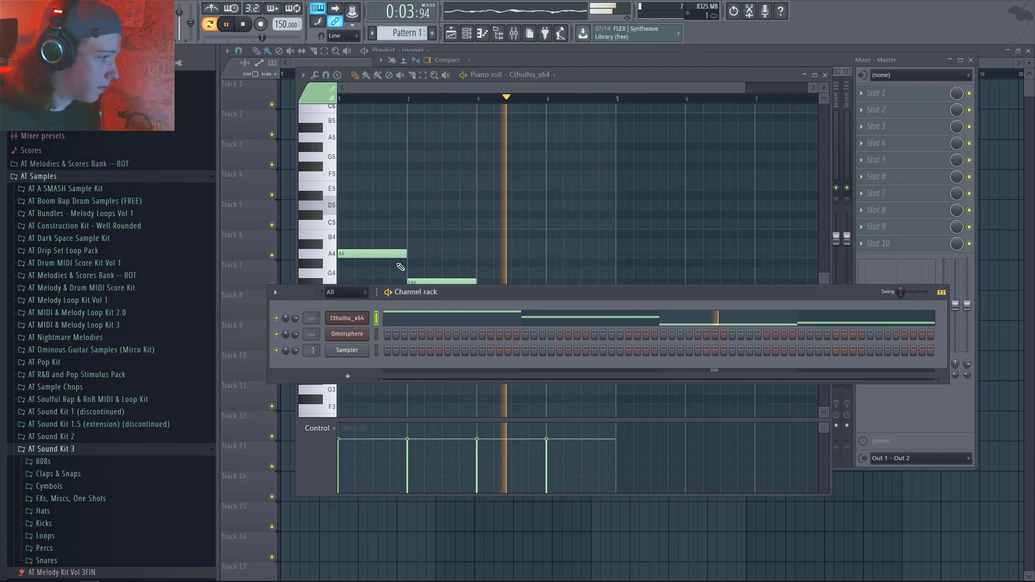
{"action": "right_click", "coordinate": [353, 330]}
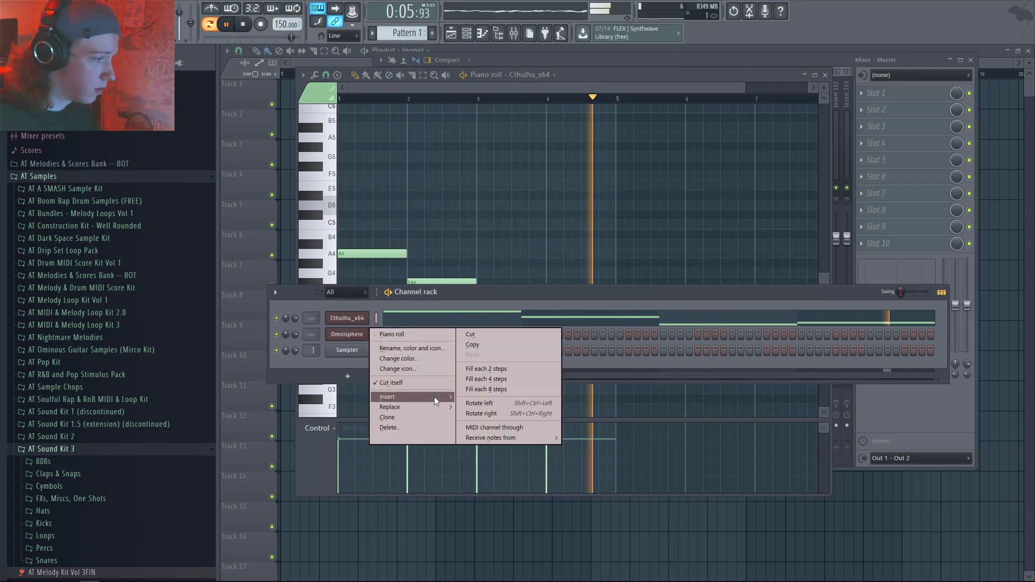
{"action": "mouse_move", "coordinate": [431, 395]}
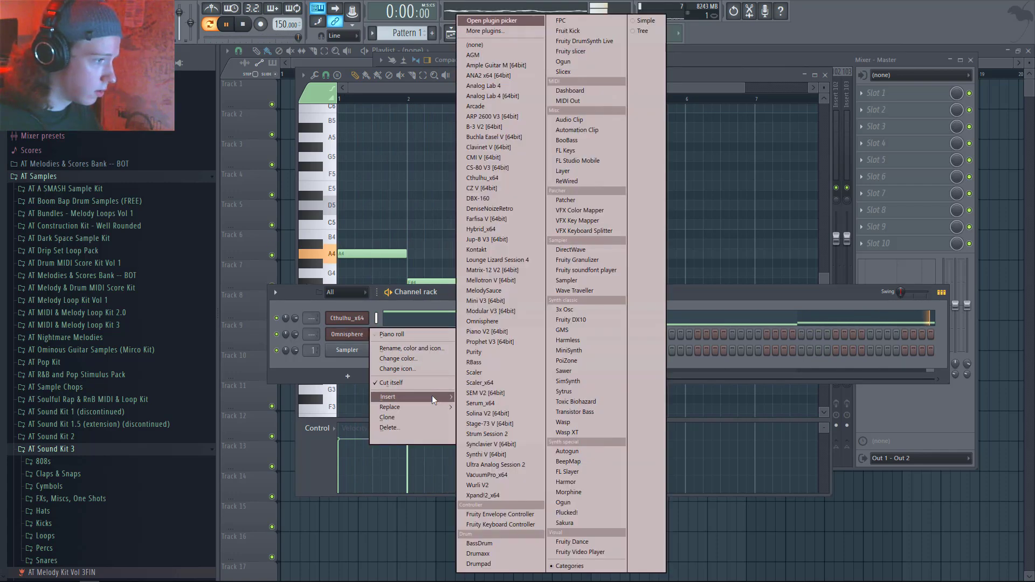
{"action": "left_click", "coordinate": [493, 342]}
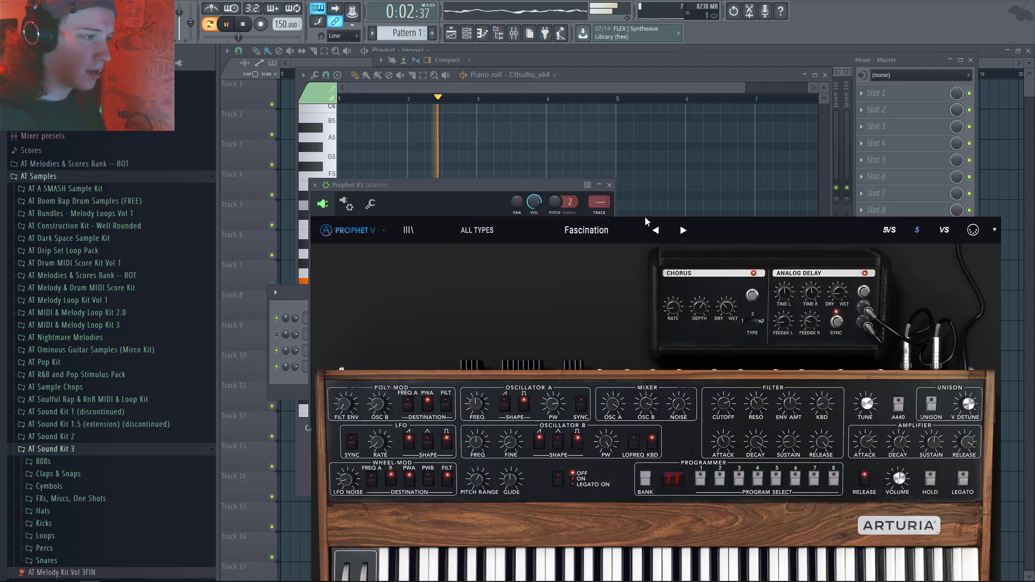
{"action": "key", "text": "space"}
{"action": "left_click_drag", "start_coordinate": [642, 198], "coordinate": [591, 110]}
Audition Prophet V's Keys presets from Claviphet onward and load Eeast Piano
{"action": "left_click", "coordinate": [545, 155]}
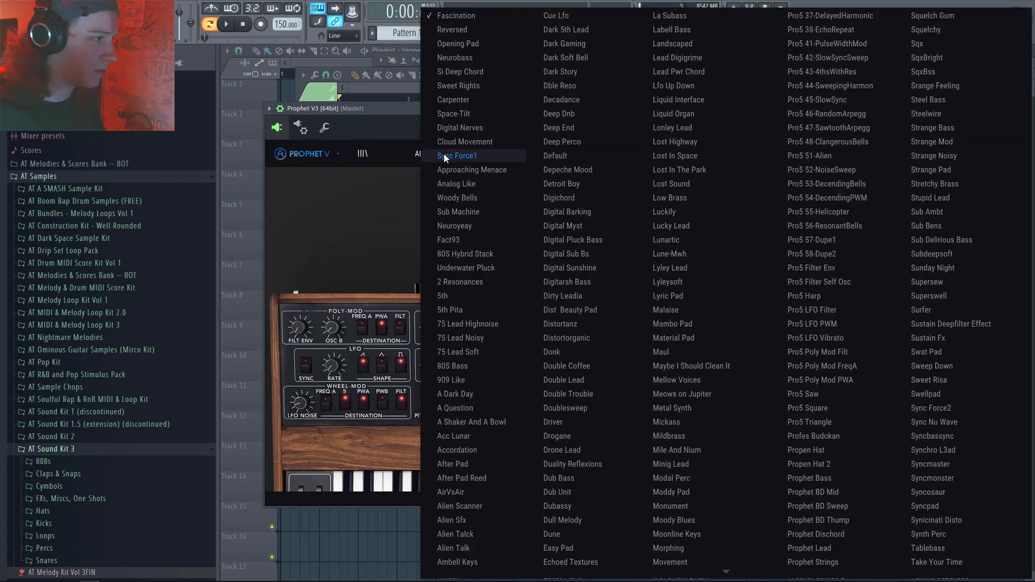
{"action": "left_click", "coordinate": [410, 151]}
{"action": "mouse_move", "coordinate": [466, 256]}
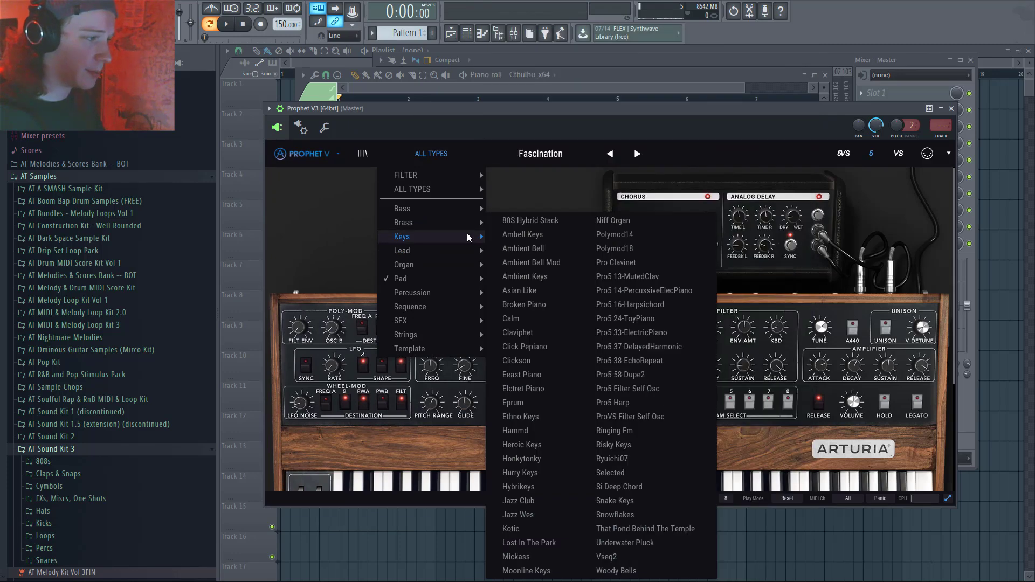
{"action": "left_click", "coordinate": [557, 331]}
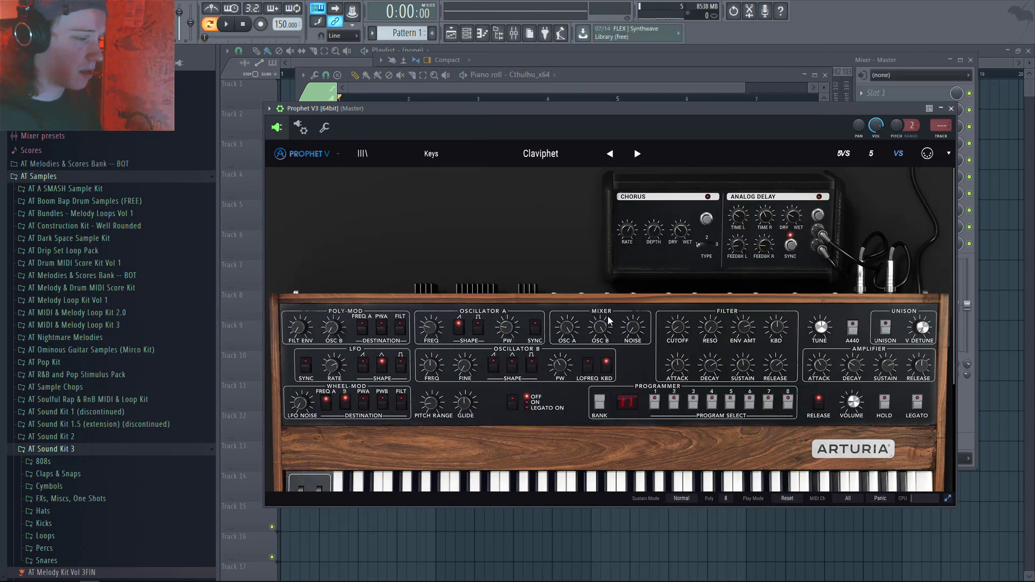
{"action": "left_click", "coordinate": [637, 154]}
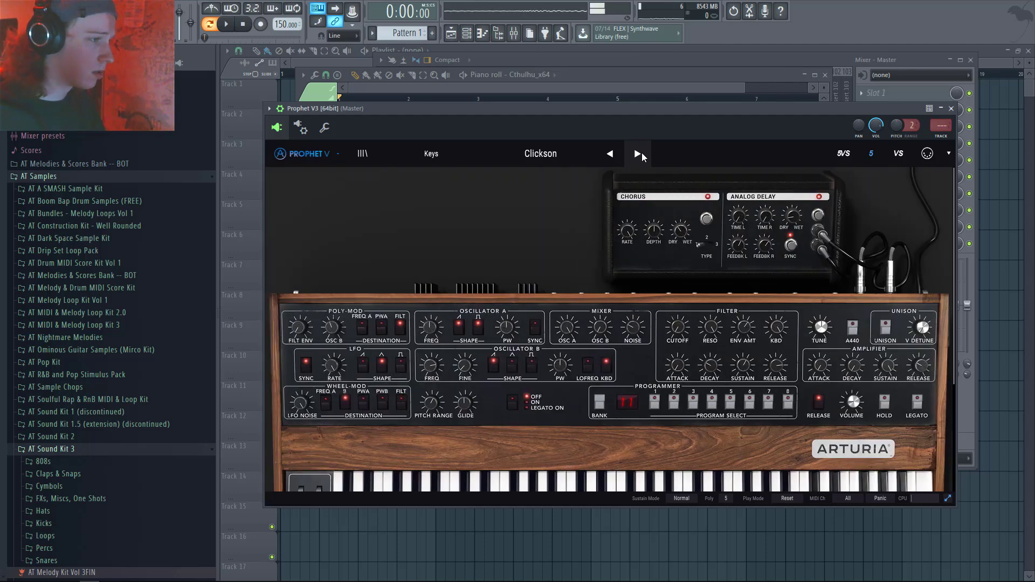
{"action": "left_click", "coordinate": [642, 153]}
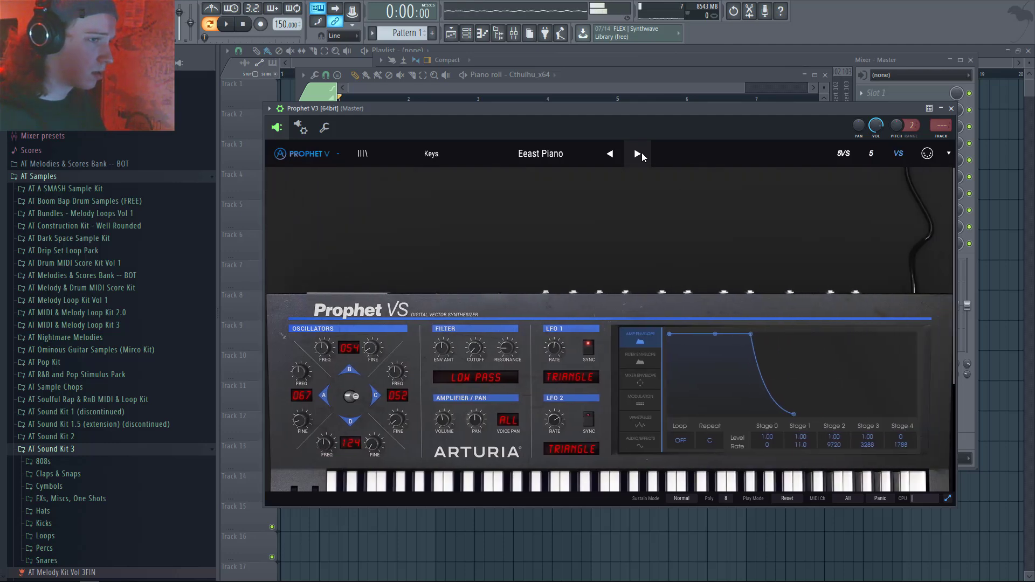
Open Prophet V3's piano roll and add a one-beat D5 note on the second beat of bar 1
{"action": "left_click", "coordinate": [301, 127]}
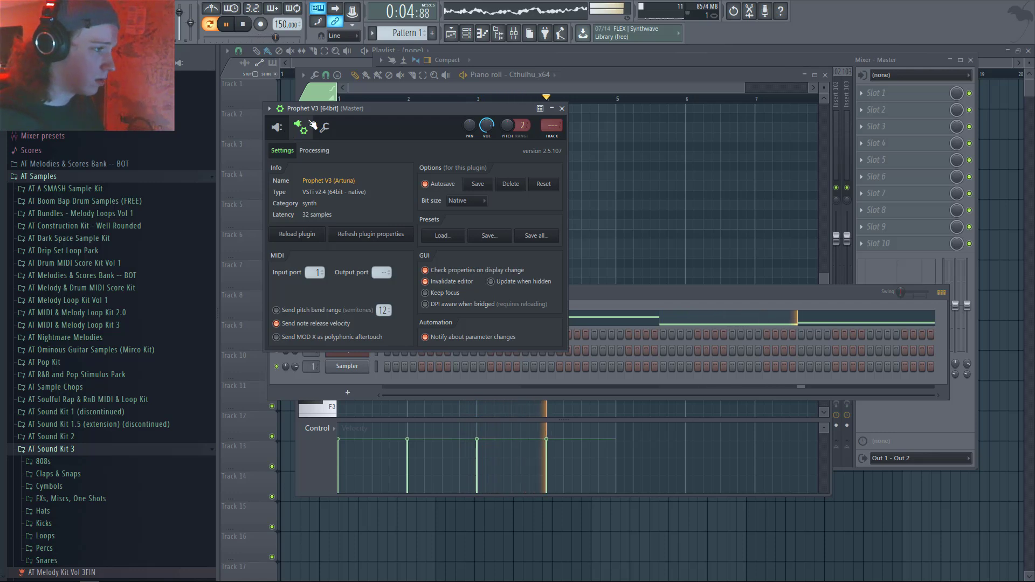
{"action": "left_click", "coordinate": [561, 108]}
{"action": "right_click", "coordinate": [358, 334]}
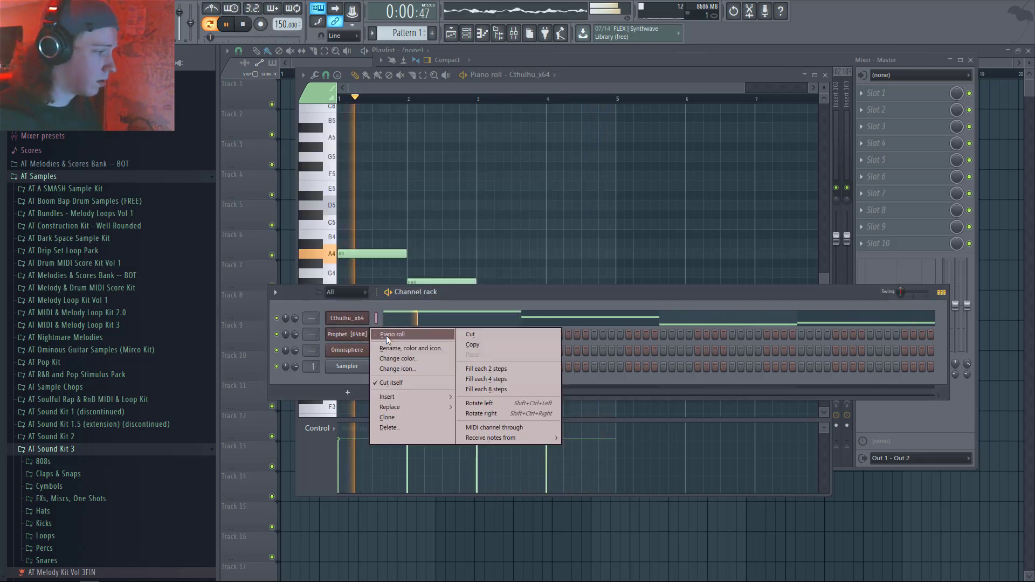
{"action": "left_click", "coordinate": [386, 336]}
{"action": "left_click", "coordinate": [358, 205]}
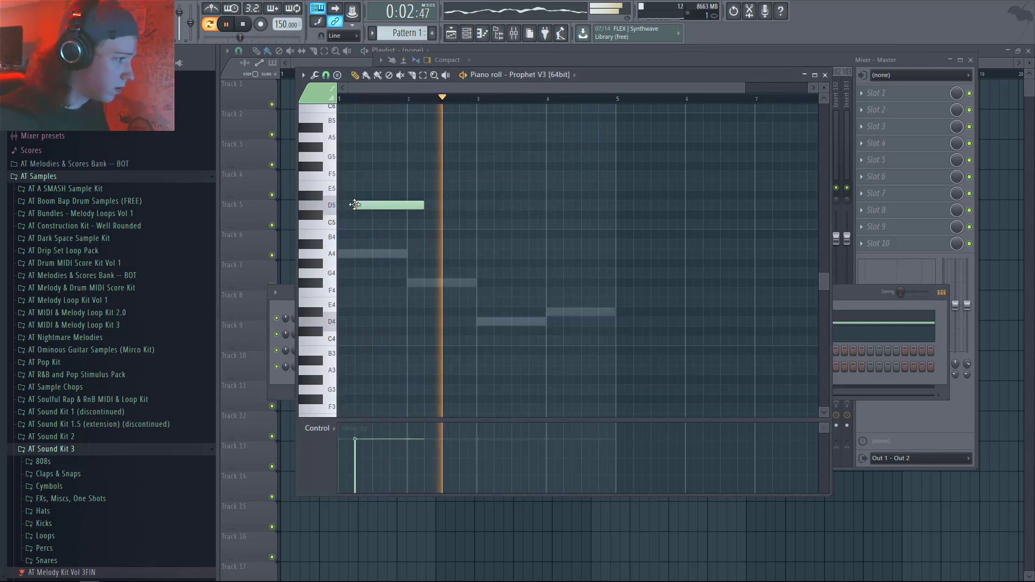
{"action": "left_click_drag", "start_coordinate": [423, 205], "coordinate": [373, 206]}
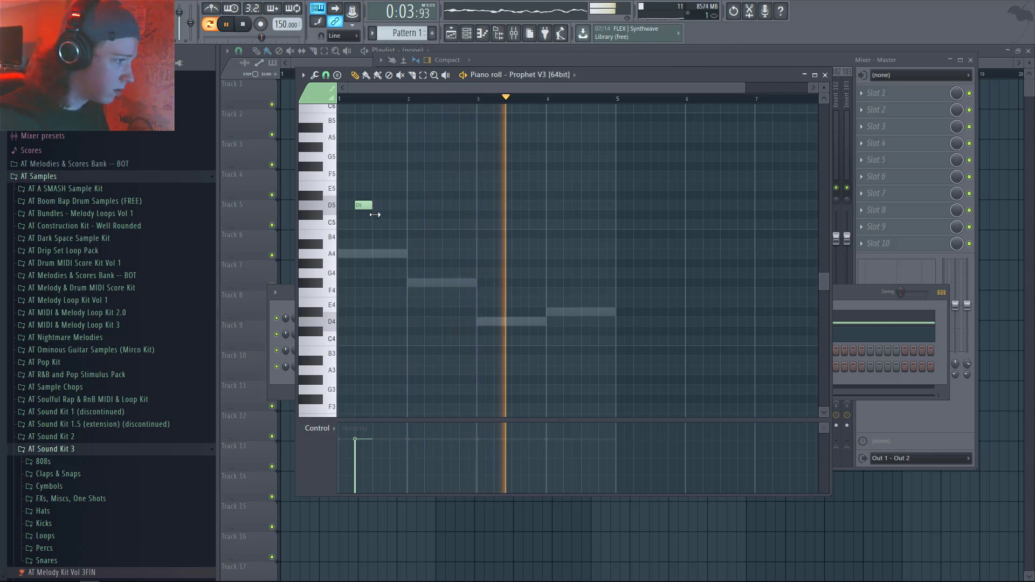
Add one-beat notes on the second beat of bars 2 to 4, at D5, A#4 and A#4
{"action": "left_click", "coordinate": [428, 206]}
{"action": "left_click", "coordinate": [495, 235]}
{"action": "left_click_drag", "start_coordinate": [494, 239], "coordinate": [494, 247]}
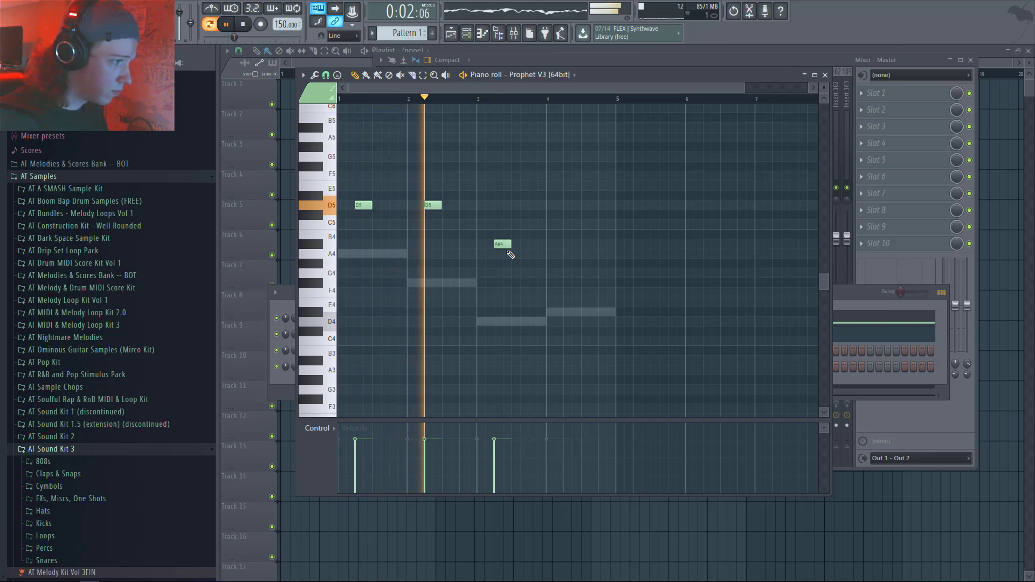
{"action": "left_click", "coordinate": [565, 244]}
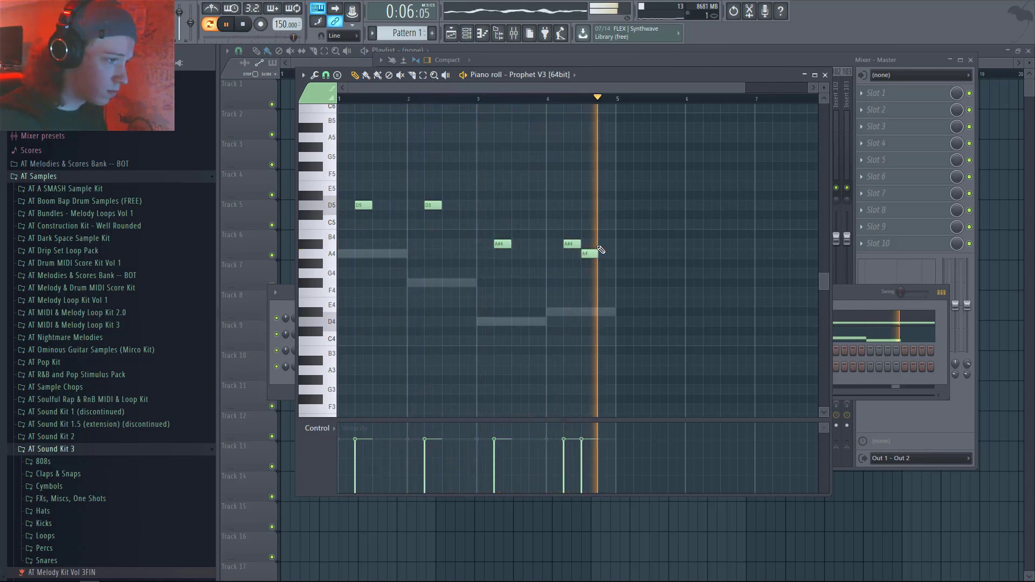
Transpose the Prophet V3 melody up one octave and finish bar 4 with one-beat A5 and A#5 notes
{"action": "key", "text": "ctrl+Up"}
{"action": "scroll", "coordinate": [560, 257], "scroll_direction": "up", "scroll_amount": 5}
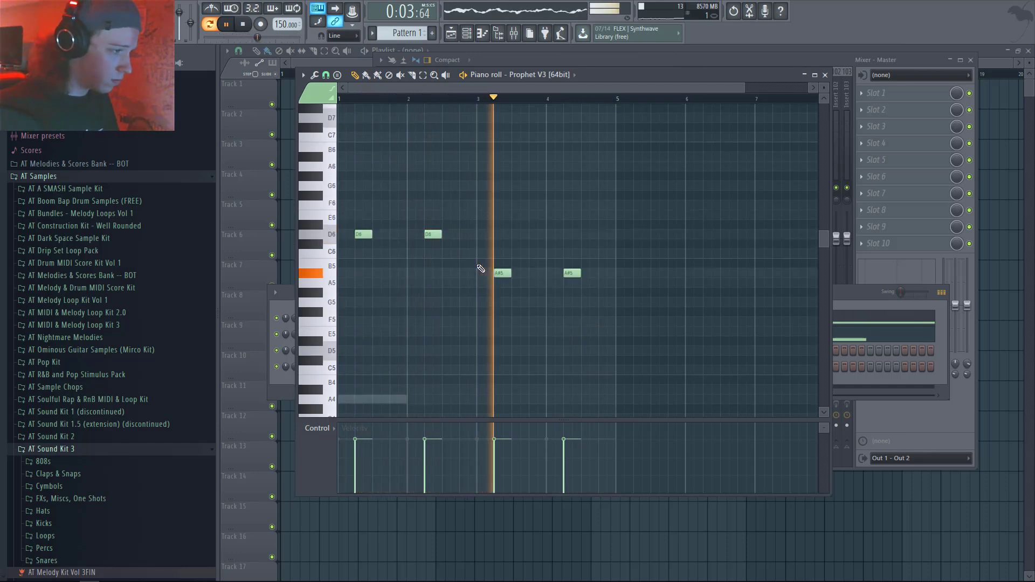
{"action": "left_click", "coordinate": [588, 283]}
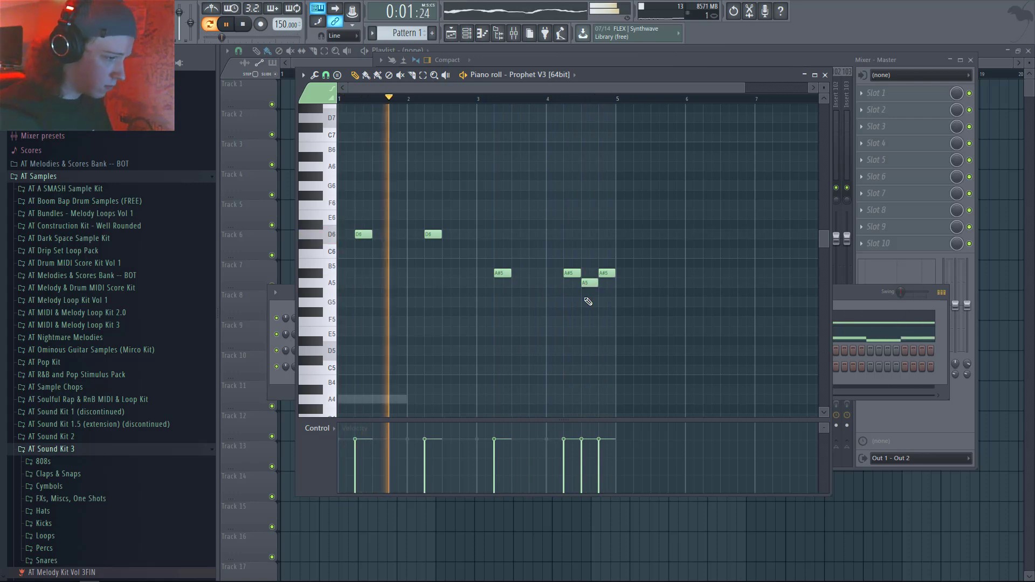
Insert a Kontakt channel and stop playback
{"action": "key", "text": "F7"}
{"action": "right_click", "coordinate": [371, 322]}
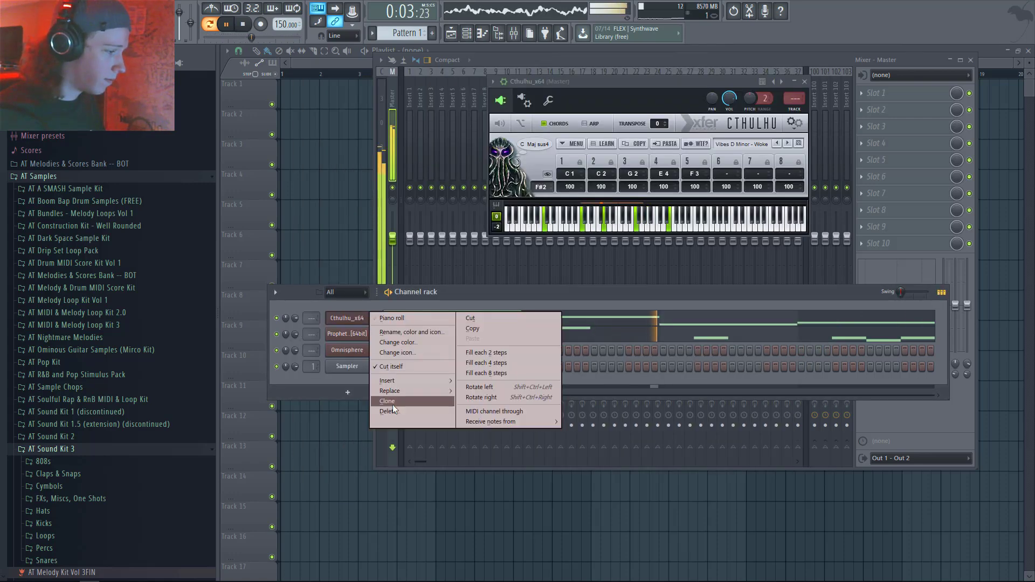
{"action": "mouse_move", "coordinate": [410, 377]}
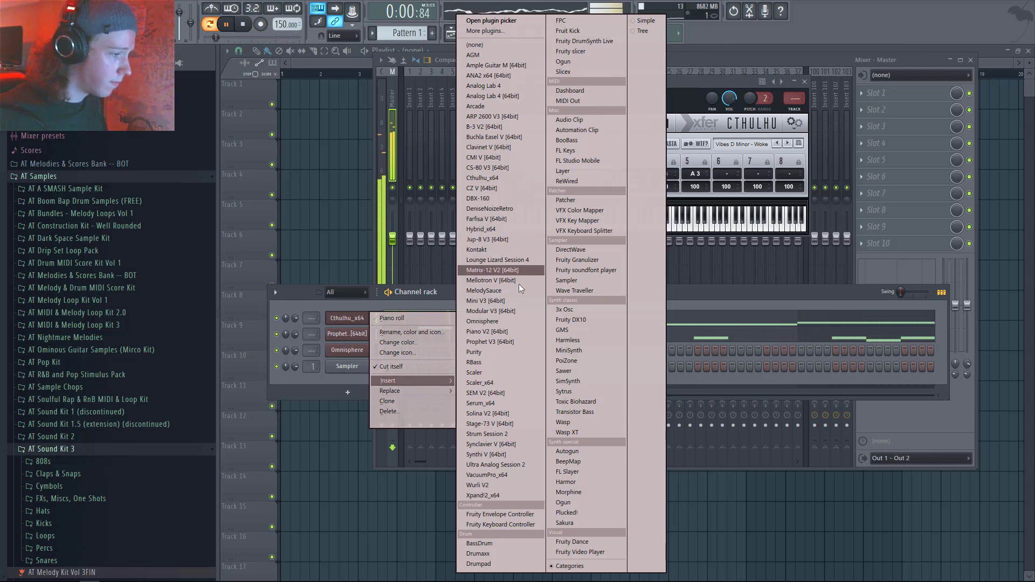
{"action": "left_click", "coordinate": [502, 248]}
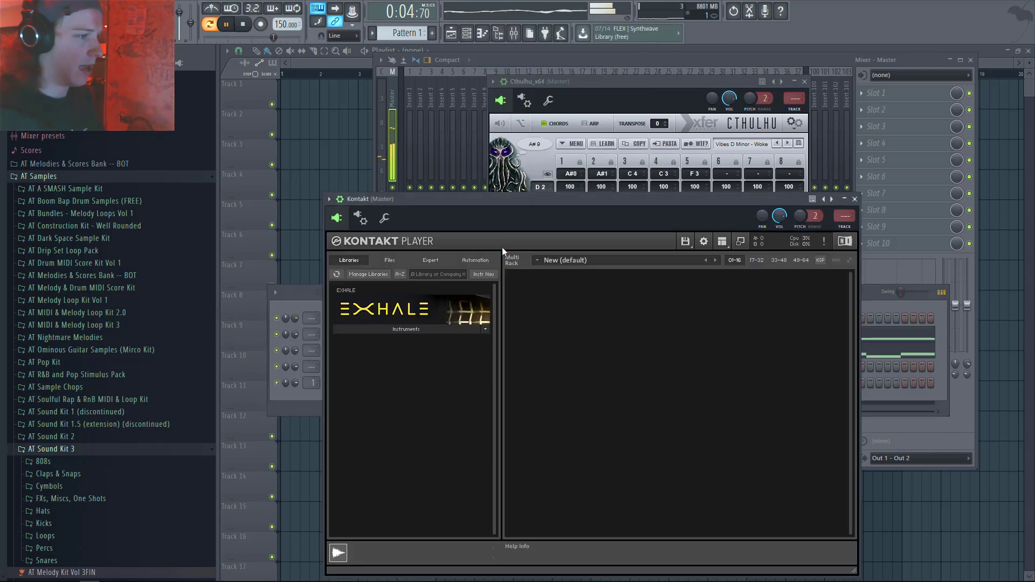
{"action": "left_click", "coordinate": [472, 329]}
{"action": "key", "text": "space"}
Check the scale highlighting setting in Prophet V3's piano roll and the chord preset loaded in Cthulhu
{"action": "left_click", "coordinate": [914, 306]}
{"action": "left_click", "coordinate": [414, 353]}
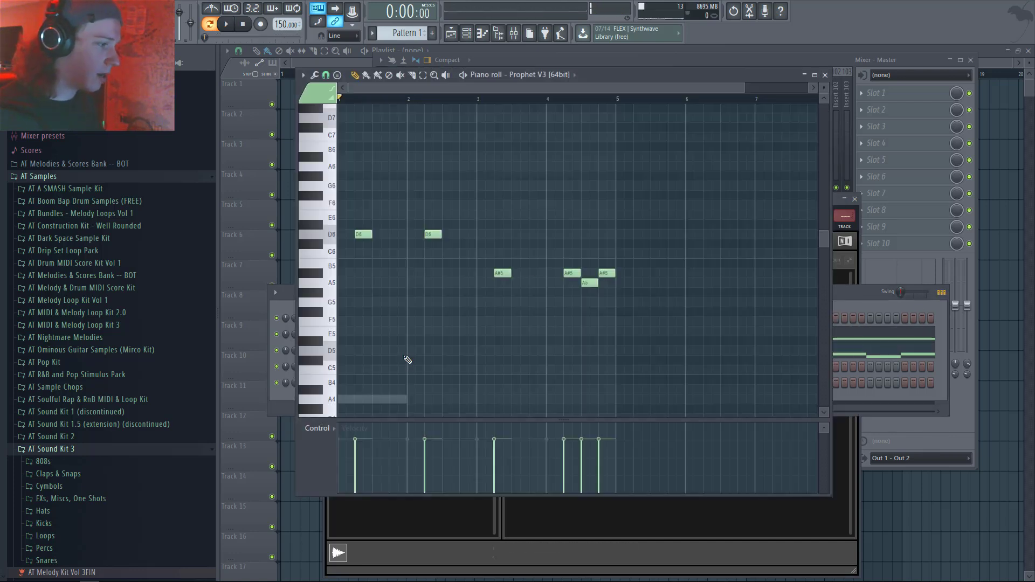
{"action": "left_click", "coordinate": [304, 76]}
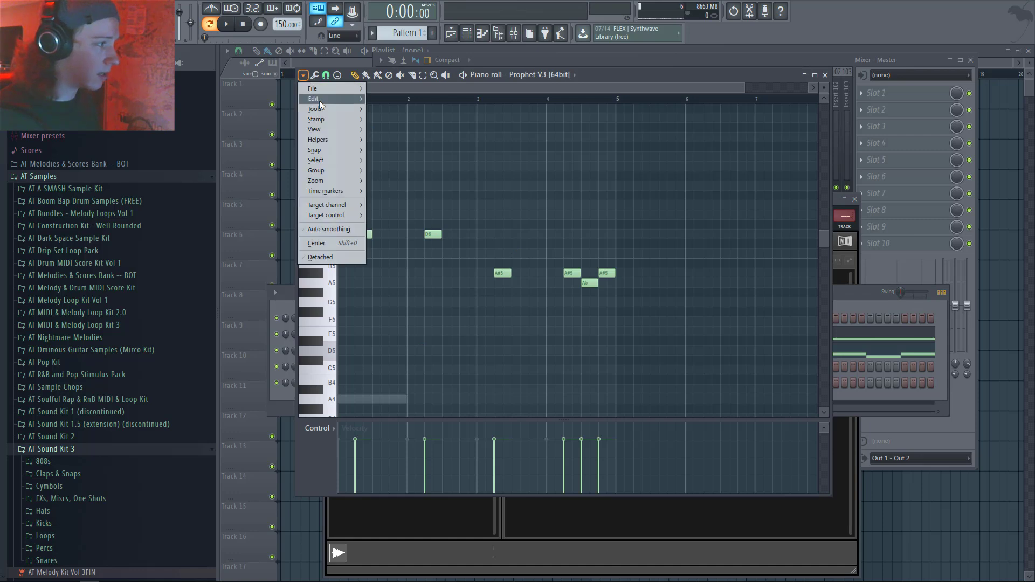
{"action": "mouse_move", "coordinate": [320, 140]}
{"action": "mouse_move", "coordinate": [437, 153]}
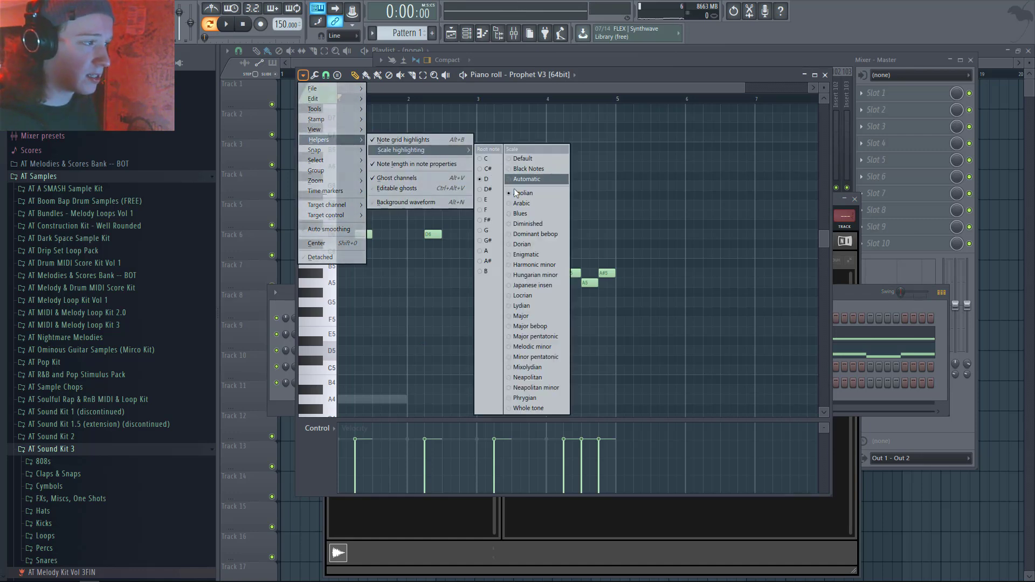
{"action": "left_click", "coordinate": [906, 306]}
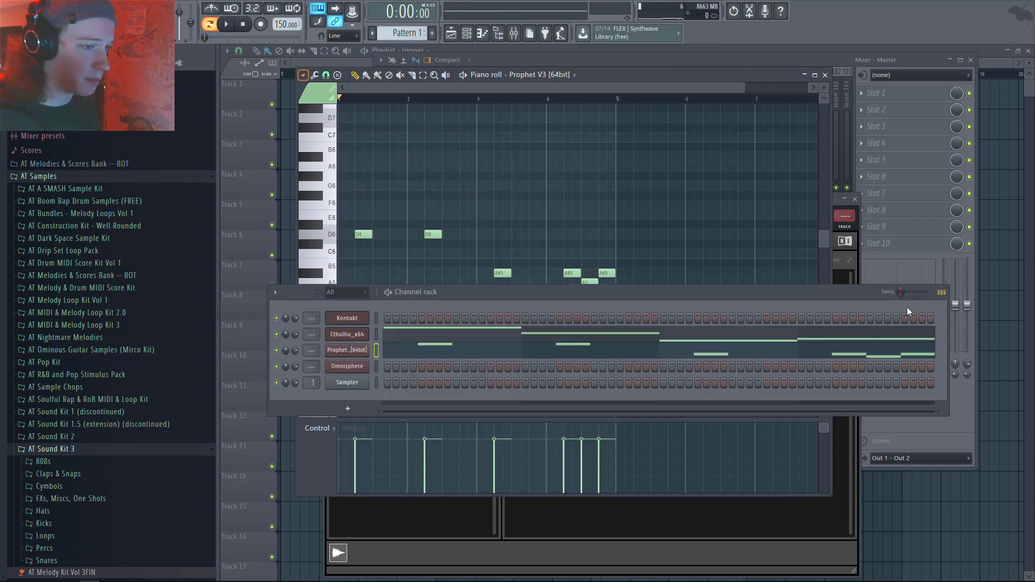
{"action": "left_click", "coordinate": [355, 336]}
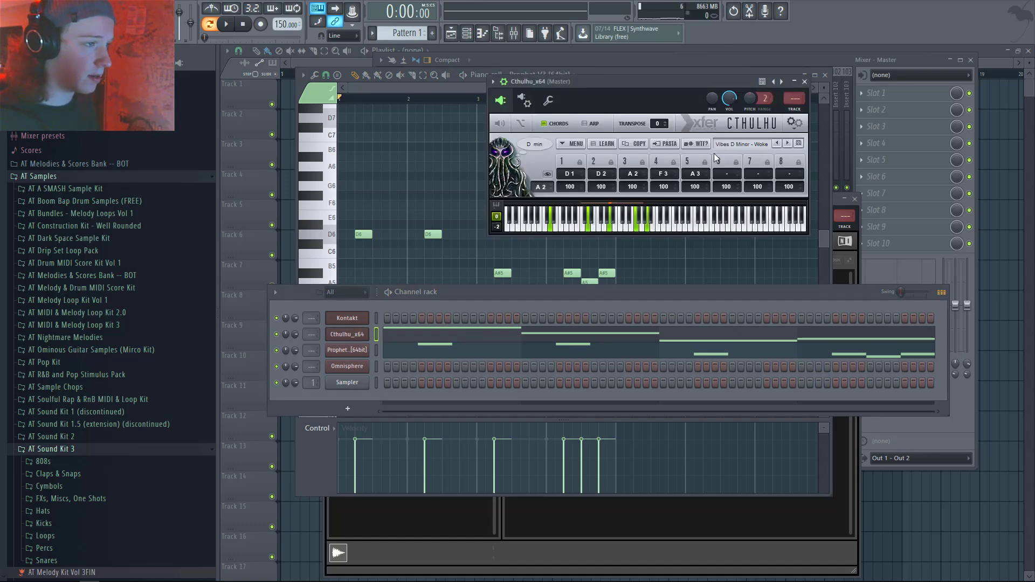
Load the EXHALE.nki instrument in Kontakt and move the plugin window up to fit the screen
{"action": "right_click", "coordinate": [358, 318]}
{"action": "left_click", "coordinate": [358, 318]}
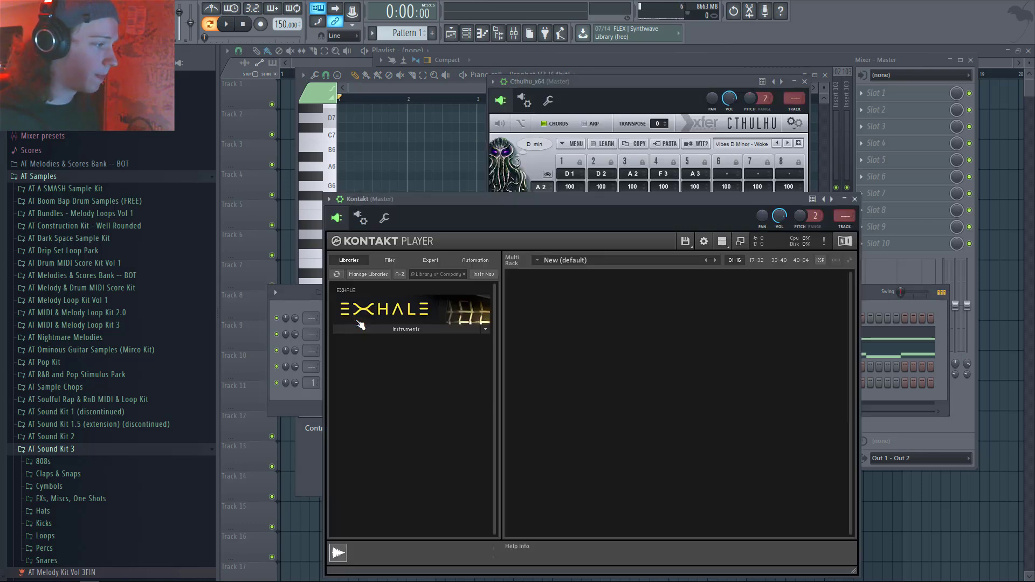
{"action": "left_click", "coordinate": [393, 329]}
{"action": "double_click", "coordinate": [359, 351]}
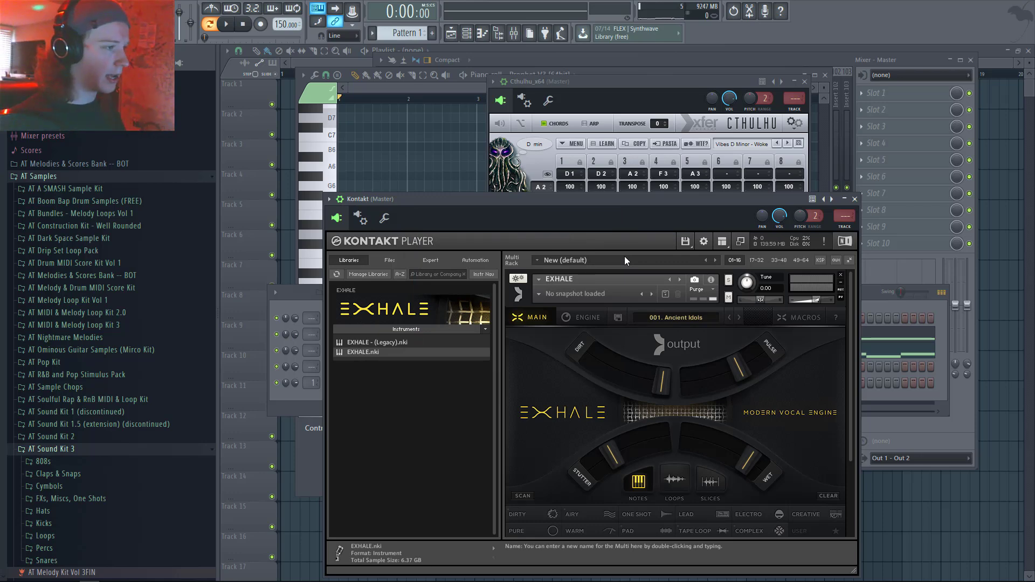
{"action": "left_click_drag", "start_coordinate": [633, 198], "coordinate": [609, 113]}
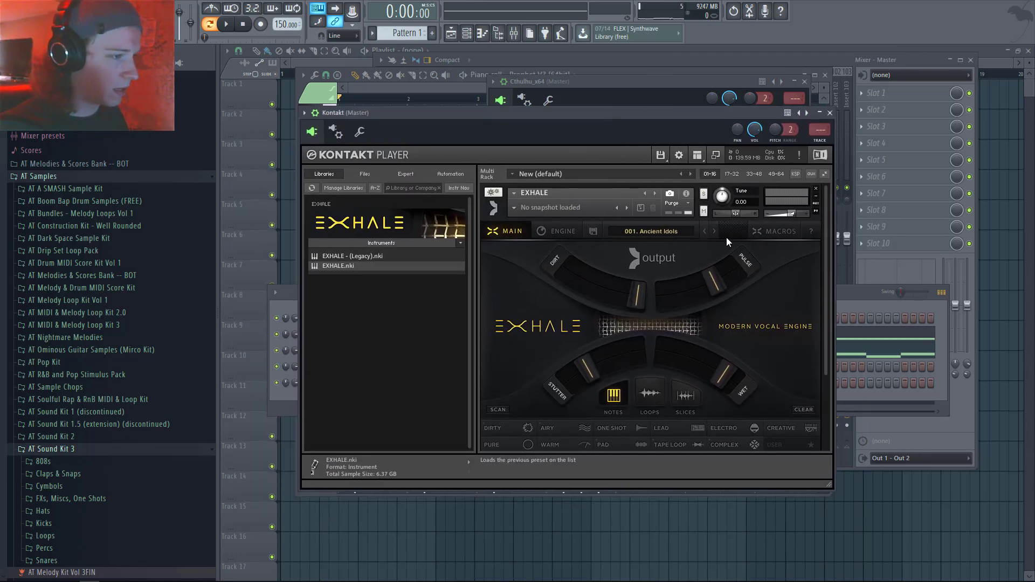
Switch EXHALE to Loops mode, accept the preset change and bring the loop preset list into view
{"action": "scroll", "coordinate": [746, 307], "scroll_direction": "down", "scroll_amount": 1}
{"action": "left_click", "coordinate": [655, 360]}
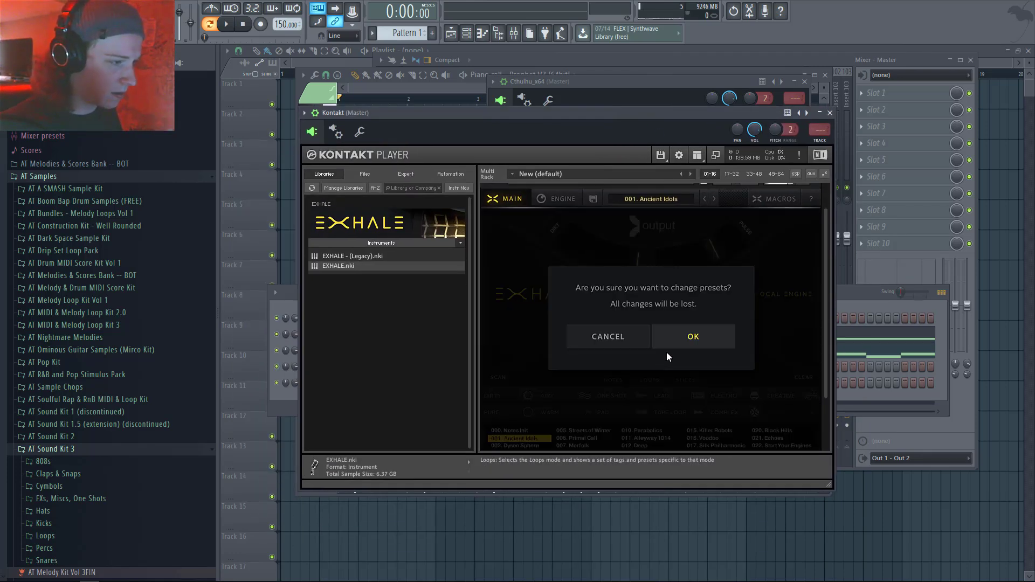
{"action": "left_click", "coordinate": [676, 341]}
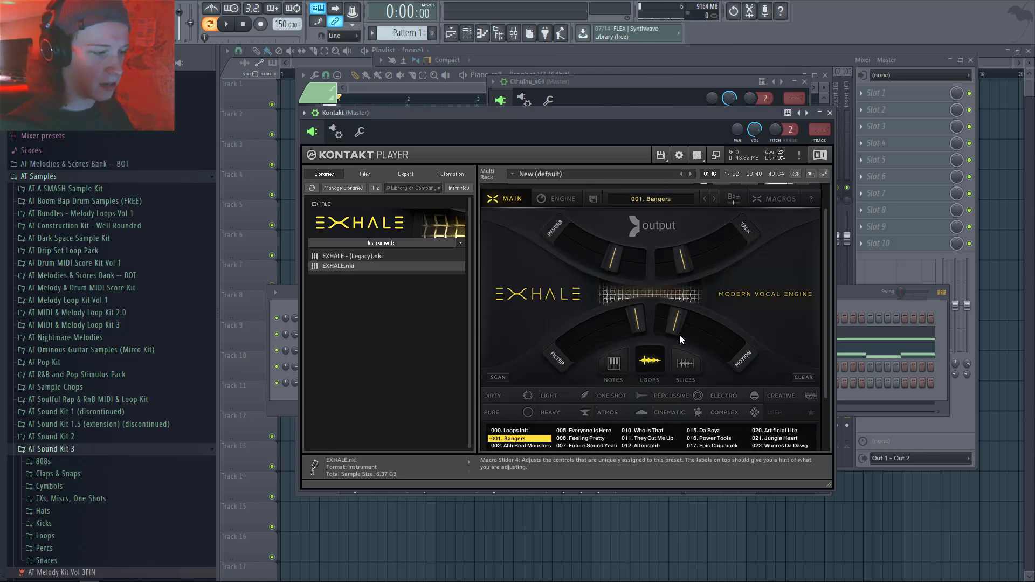
{"action": "scroll", "coordinate": [679, 334], "scroll_direction": "down", "scroll_amount": 2}
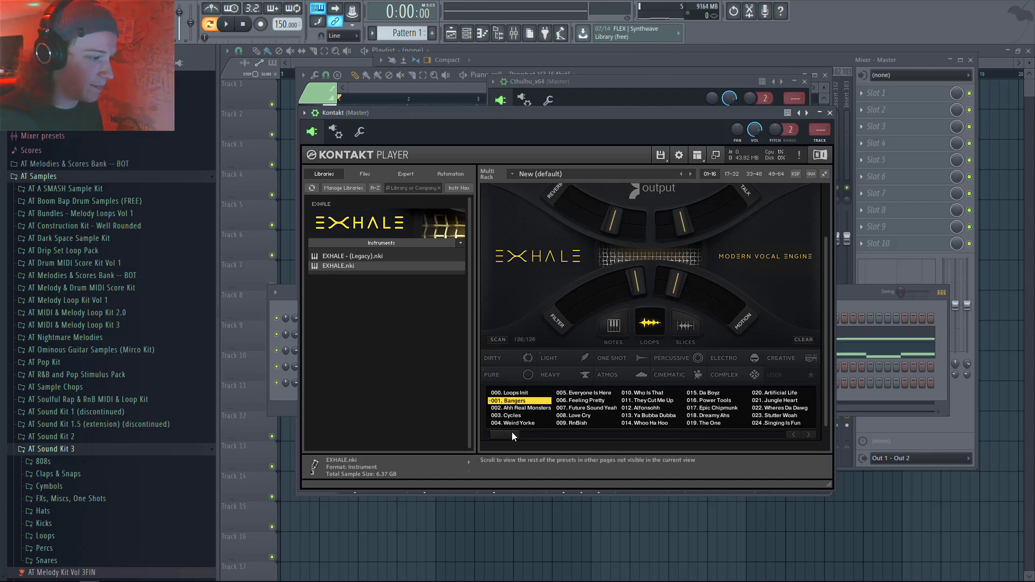
Load the EXHALE loop preset 038. Lets Hang Out from the second preset page and set the loop key to D minor
{"action": "left_click_drag", "start_coordinate": [506, 432], "coordinate": [571, 431]}
{"action": "left_click", "coordinate": [650, 416]}
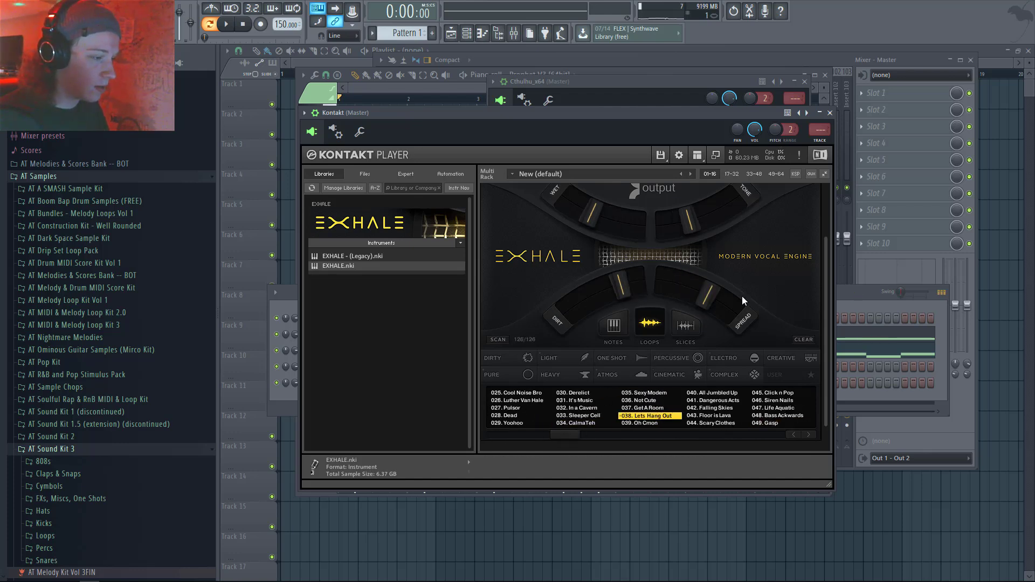
{"action": "scroll", "coordinate": [727, 270], "scroll_direction": "up", "scroll_amount": 3}
{"action": "left_click", "coordinate": [733, 226]}
{"action": "left_click", "coordinate": [551, 228]}
Open the Kontakt channel's piano roll and place a short D4 note at the start of bar 1
{"action": "left_click", "coordinate": [881, 296]}
{"action": "right_click", "coordinate": [358, 322]}
{"action": "left_click", "coordinate": [403, 315]}
{"action": "left_click_drag", "start_coordinate": [330, 351], "coordinate": [316, 314]}
{"action": "left_click_drag", "start_coordinate": [296, 409], "coordinate": [278, 376]}
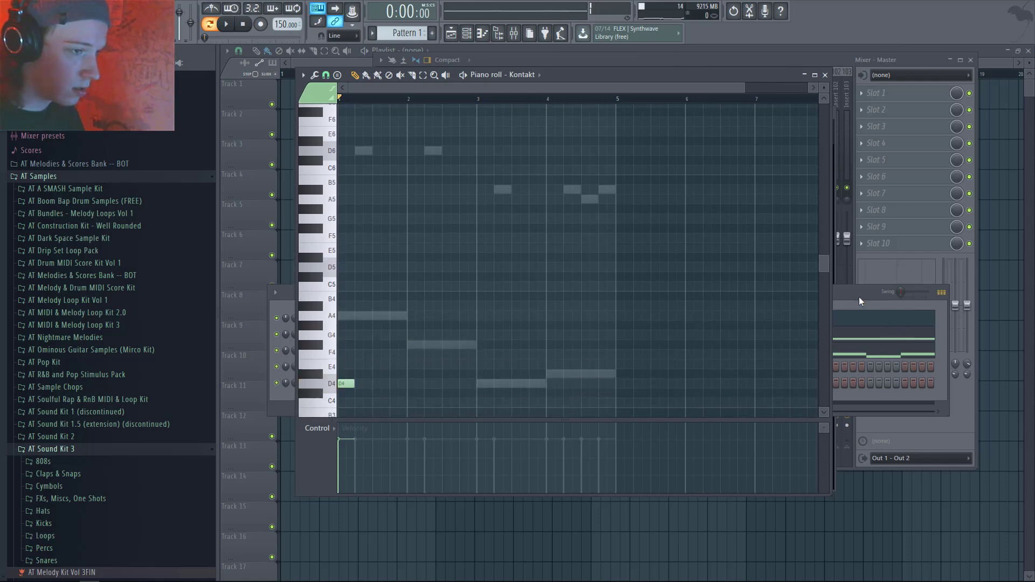
Play the pattern with the vocal loop, then switch EXHALE to the preset 037. Get A Room
{"action": "left_click", "coordinate": [858, 302]}
{"action": "key", "text": "space"}
{"action": "left_click", "coordinate": [347, 318]}
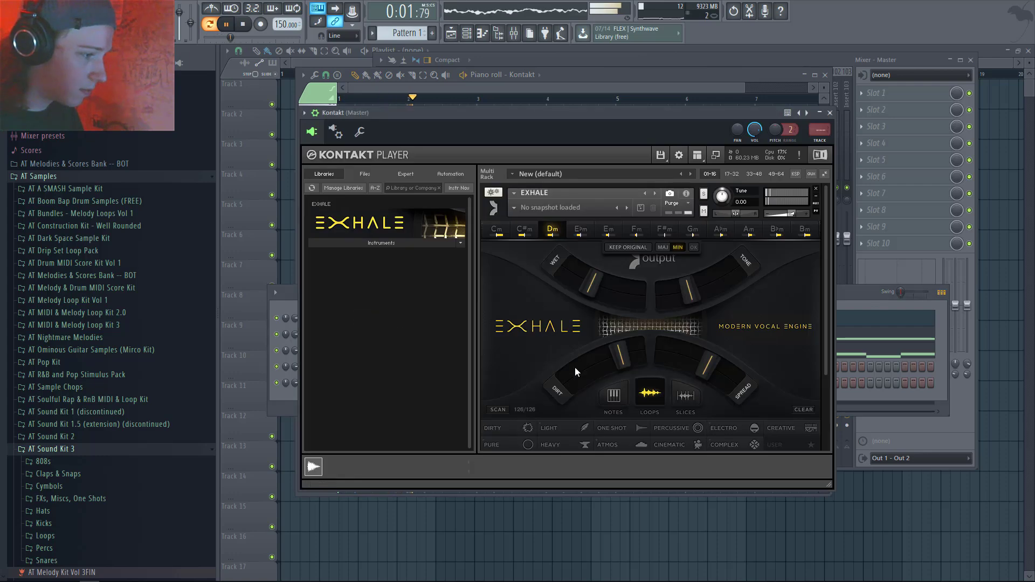
{"action": "scroll", "coordinate": [599, 400], "scroll_direction": "down", "scroll_amount": 2}
{"action": "left_click", "coordinate": [661, 440]}
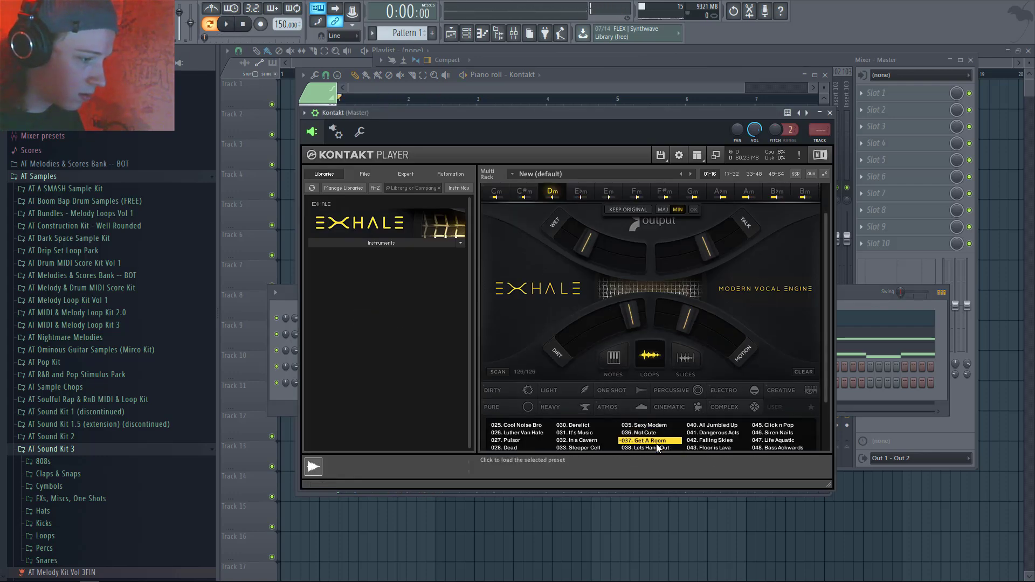
Play the pattern again and lengthen the Kontakt D4 note to almost the full first bar
{"action": "left_click", "coordinate": [854, 304]}
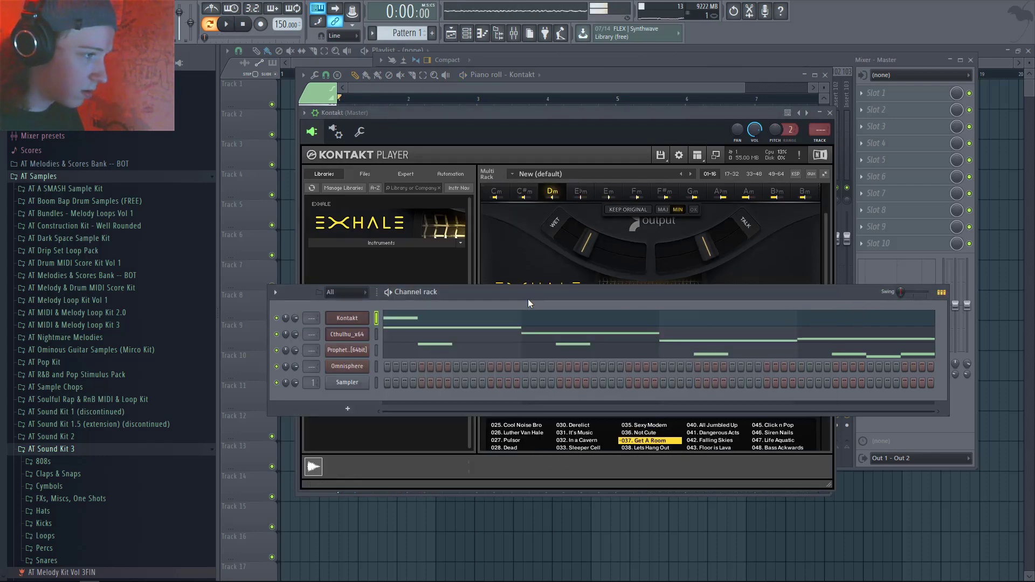
{"action": "key", "text": "space"}
{"action": "key", "text": "F7"}
{"action": "left_click_drag", "start_coordinate": [354, 383], "coordinate": [399, 384]}
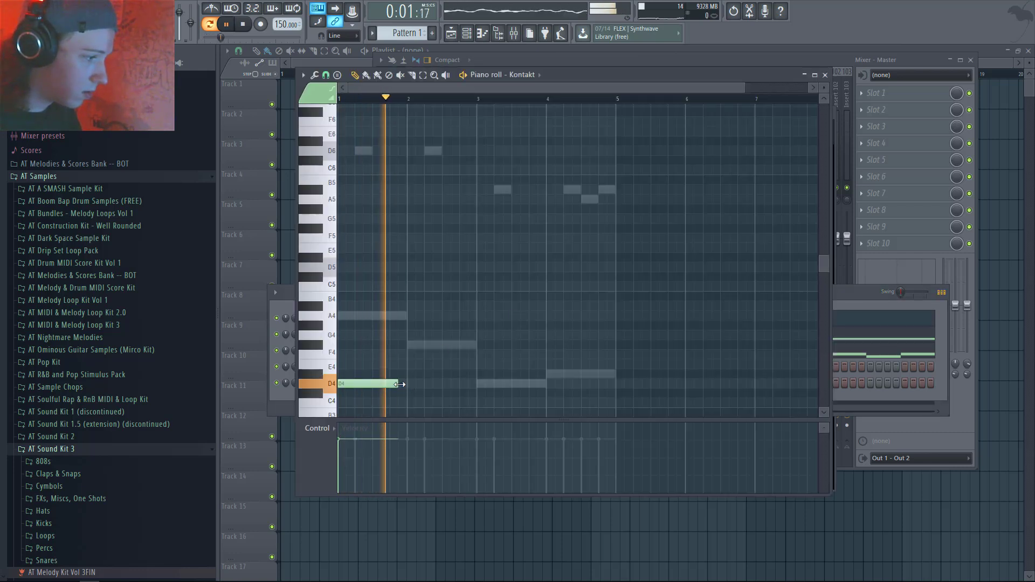
Add vocal trigger notes of the same length in the Kontakt piano roll: B4 at bar 3 and A#4 at bar 4
{"action": "key", "text": "space"}
{"action": "left_click_drag", "start_coordinate": [407, 348], "coordinate": [409, 405]}
{"action": "scroll", "coordinate": [412, 397], "scroll_direction": "down", "scroll_amount": 4}
{"action": "left_click", "coordinate": [406, 342]}
{"action": "left_click_drag", "start_coordinate": [406, 342], "coordinate": [480, 178]}
{"action": "left_click_drag", "start_coordinate": [545, 192], "coordinate": [571, 187]}
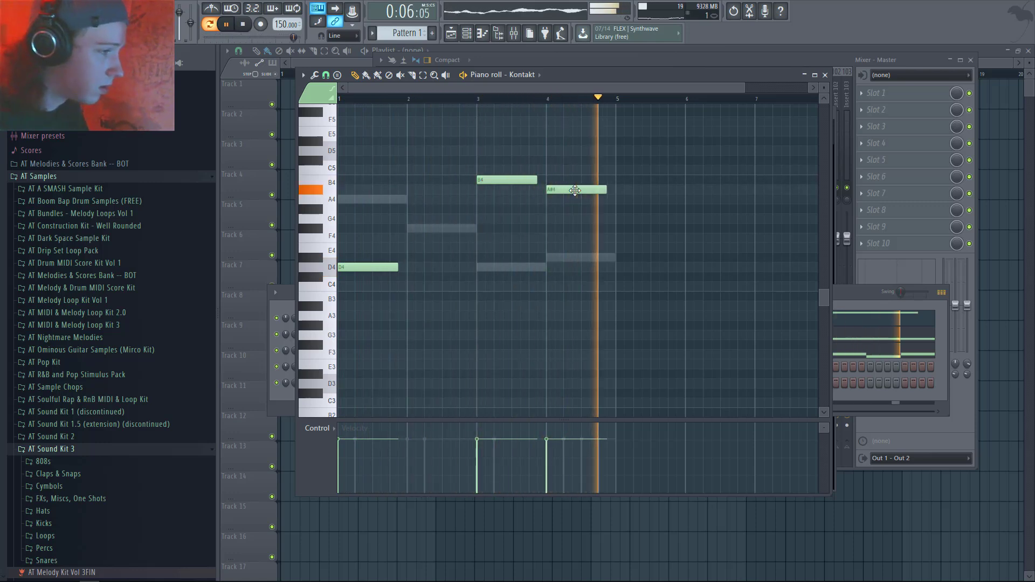
Rename the Kontakt channel as VOCALS
{"action": "key", "text": "F7"}
{"action": "right_click", "coordinate": [356, 315]}
{"action": "key", "text": "F2"}
{"action": "type", "text": "VP"}
{"action": "key", "text": "BackSpace"}
{"action": "type", "text": "OCALS"}
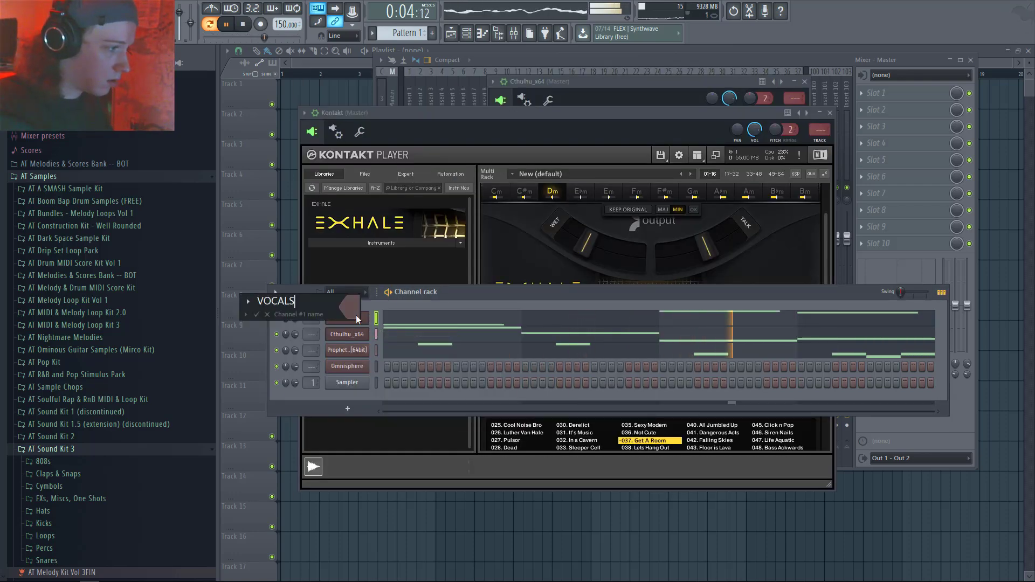
{"action": "key", "text": "Return"}
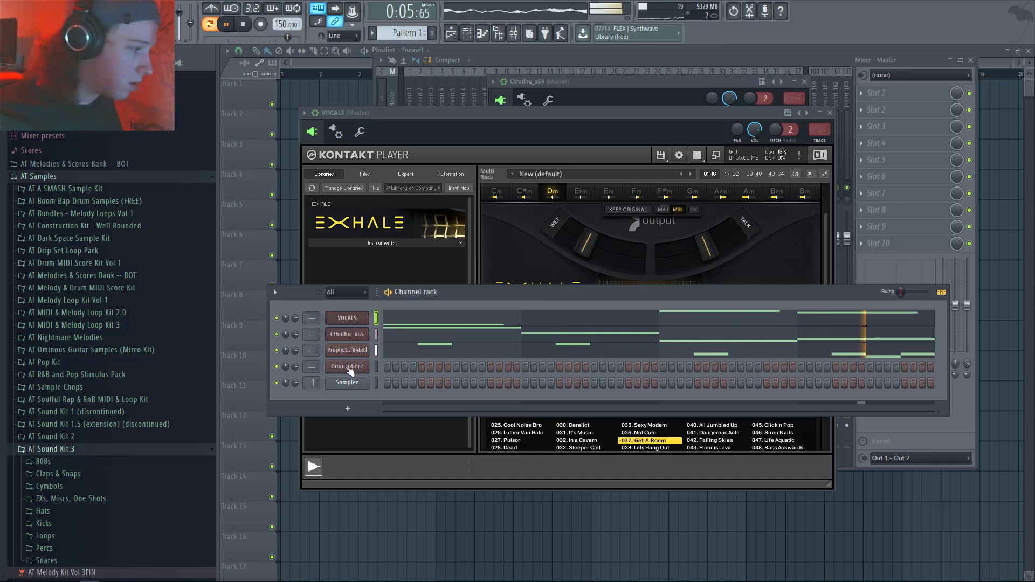
Rename the Prophet V3 channel as E P and the Omnisphere channel as PIANO
{"action": "right_click", "coordinate": [356, 349]}
{"action": "key", "text": "F2"}
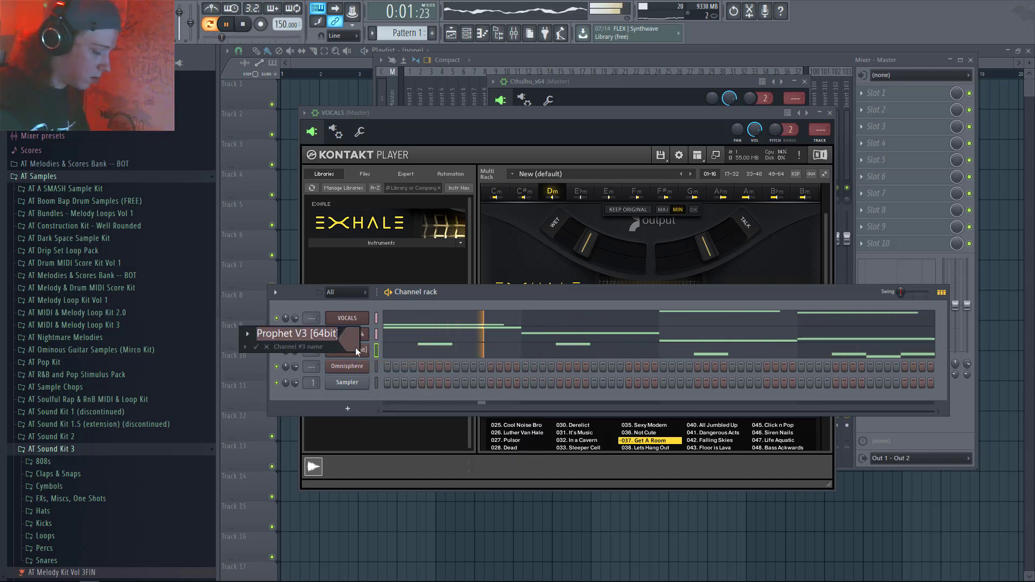
{"action": "type", "text": "EP"}
{"action": "key", "text": "Return"}
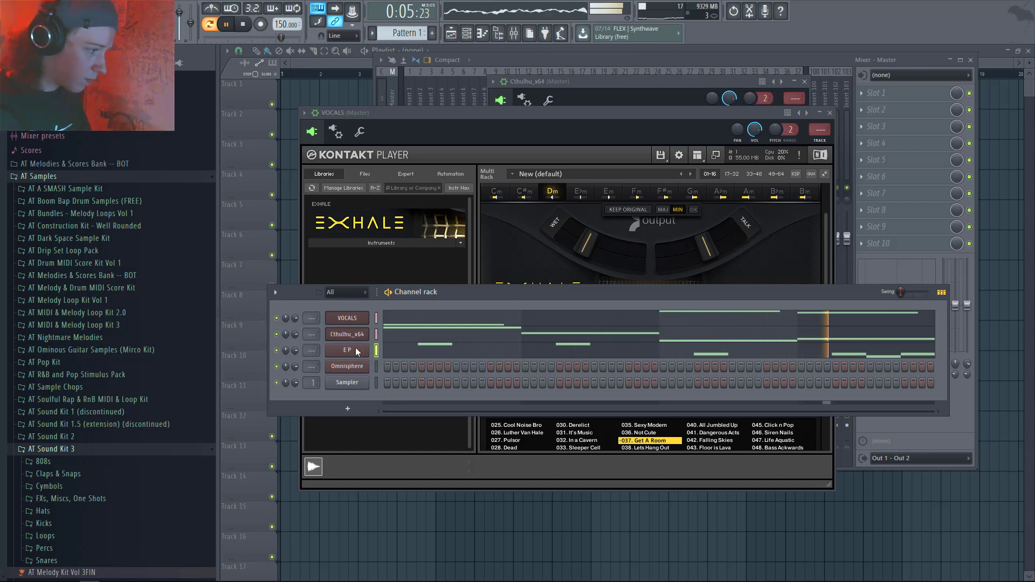
{"action": "right_click", "coordinate": [350, 367]}
{"action": "key", "text": "F2"}
{"action": "type", "text": "IANO"}
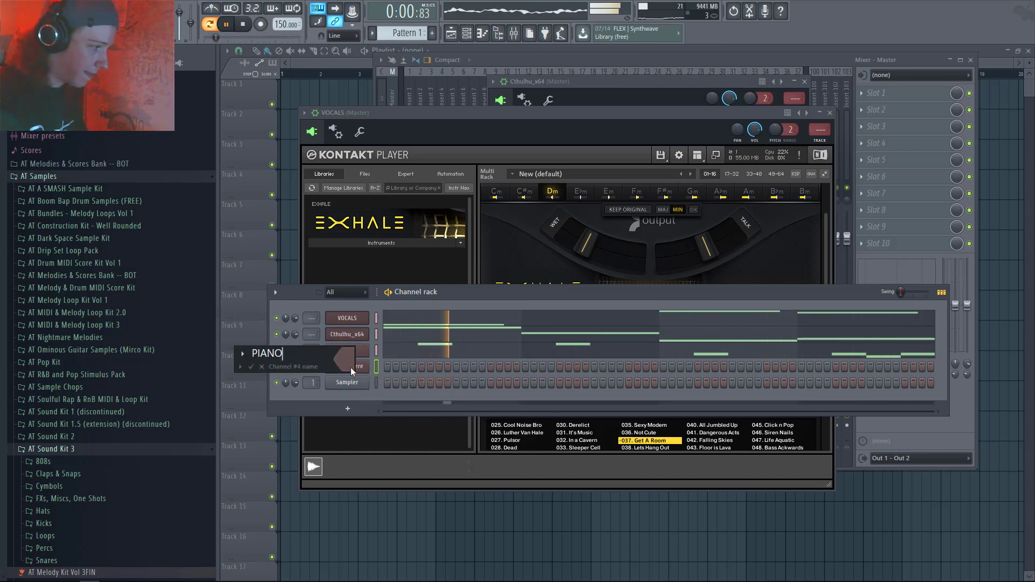
{"action": "key", "text": "Return"}
Insert a new Omnisphere channel next to VOCALS and stop playback
{"action": "right_click", "coordinate": [333, 318]}
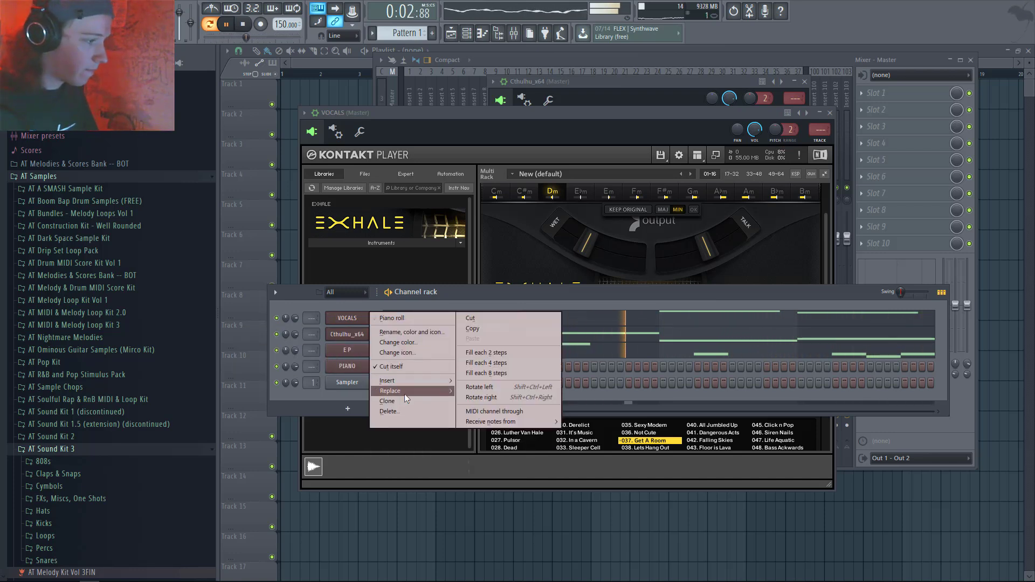
{"action": "mouse_move", "coordinate": [416, 380]}
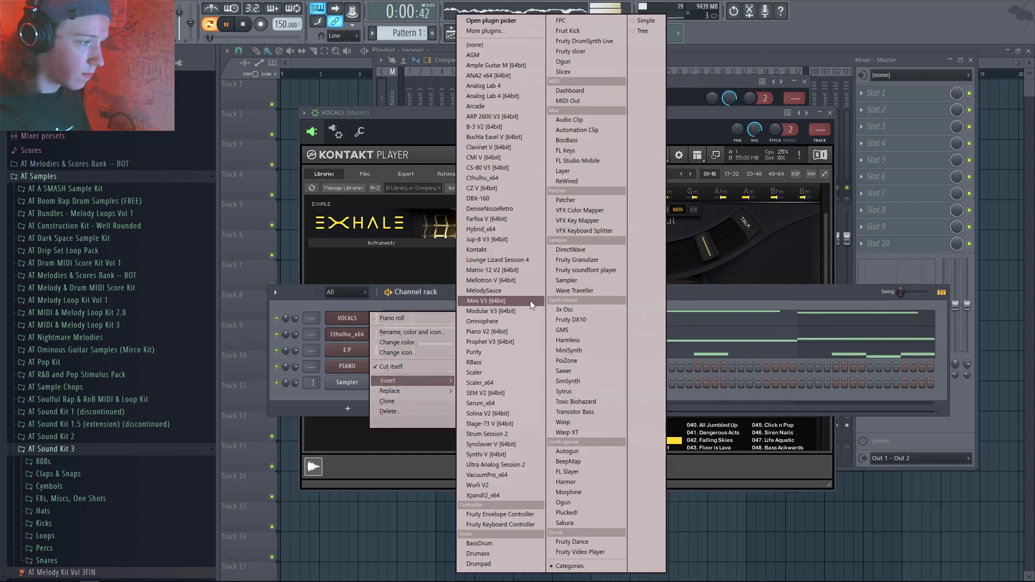
{"action": "left_click", "coordinate": [511, 323]}
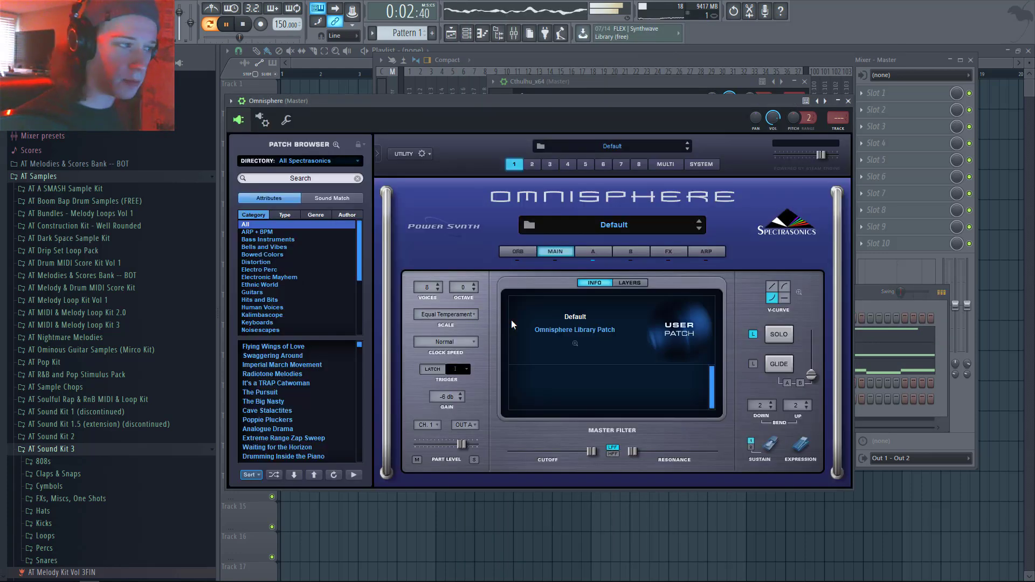
{"action": "key", "text": "space"}
Set Omnisphere's patch directory to All and select the WavSupply Shogun bank category
{"action": "left_click", "coordinate": [318, 162]}
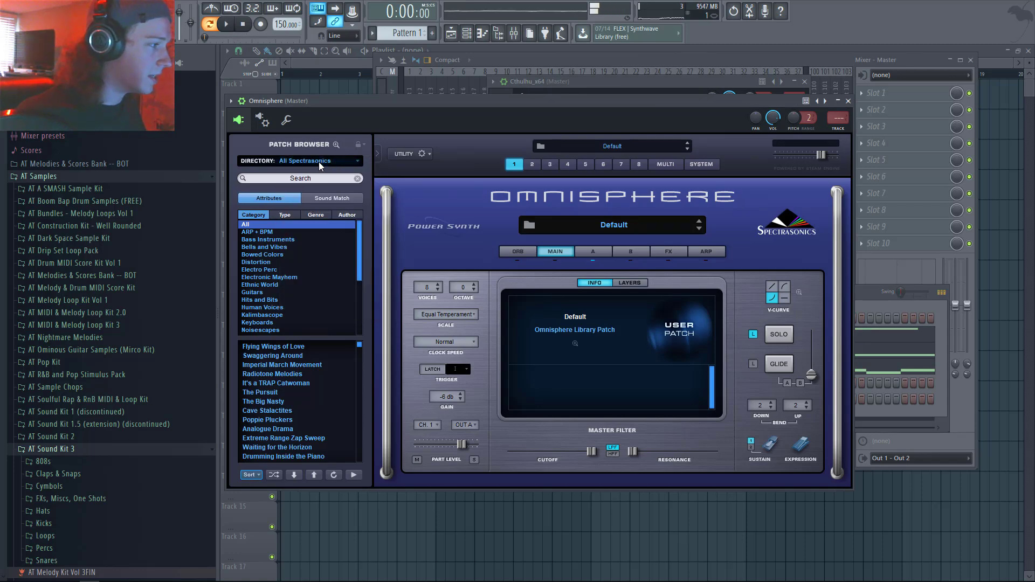
{"action": "left_click_drag", "start_coordinate": [360, 250], "coordinate": [368, 366]}
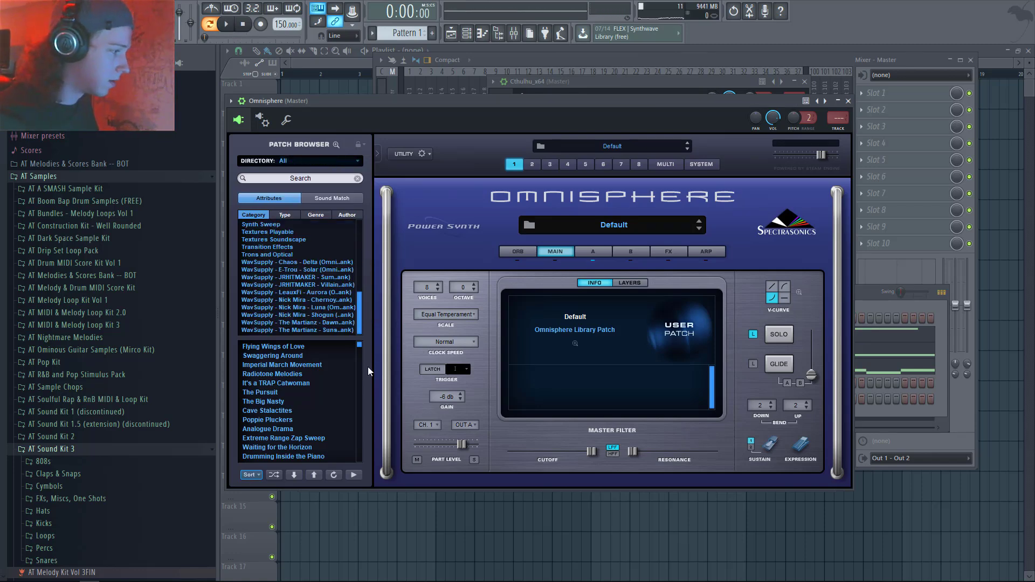
{"action": "left_click", "coordinate": [331, 315]}
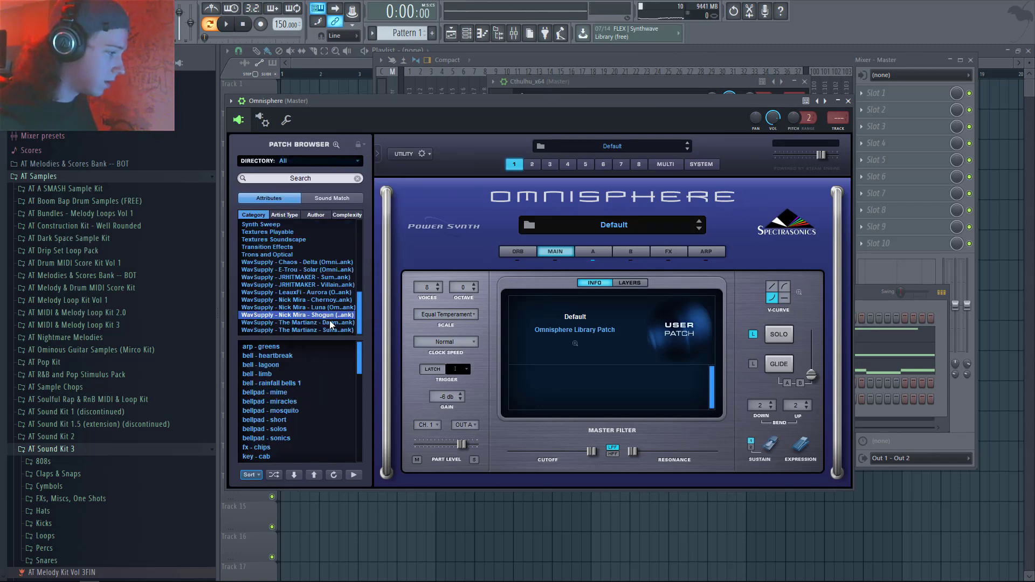
Try the patches bell - rainfall bells 1 and bellpad - mime, then load bell - lagoon
{"action": "left_click", "coordinate": [279, 383]}
{"action": "key", "text": "F6"}
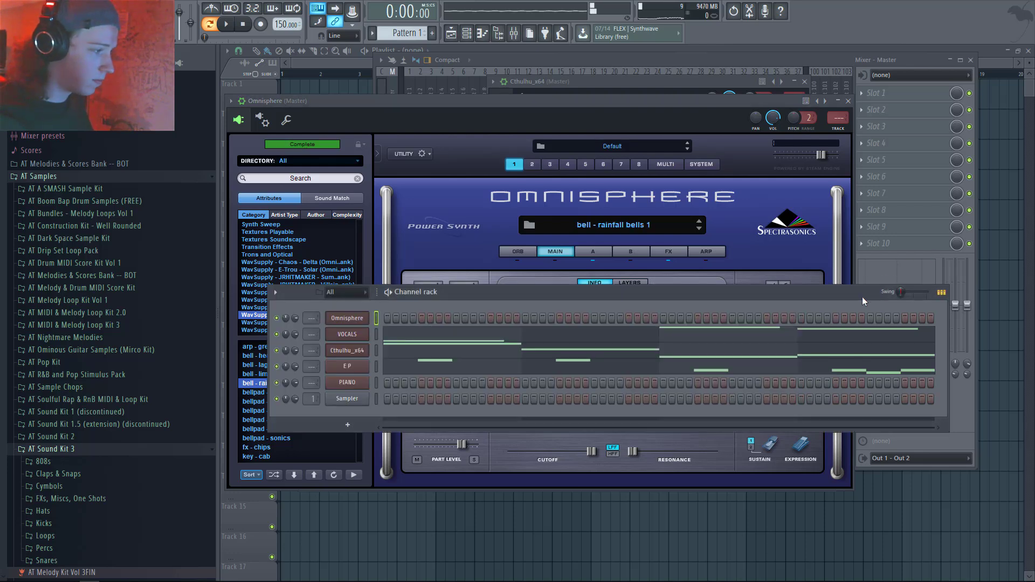
{"action": "left_click", "coordinate": [254, 392]}
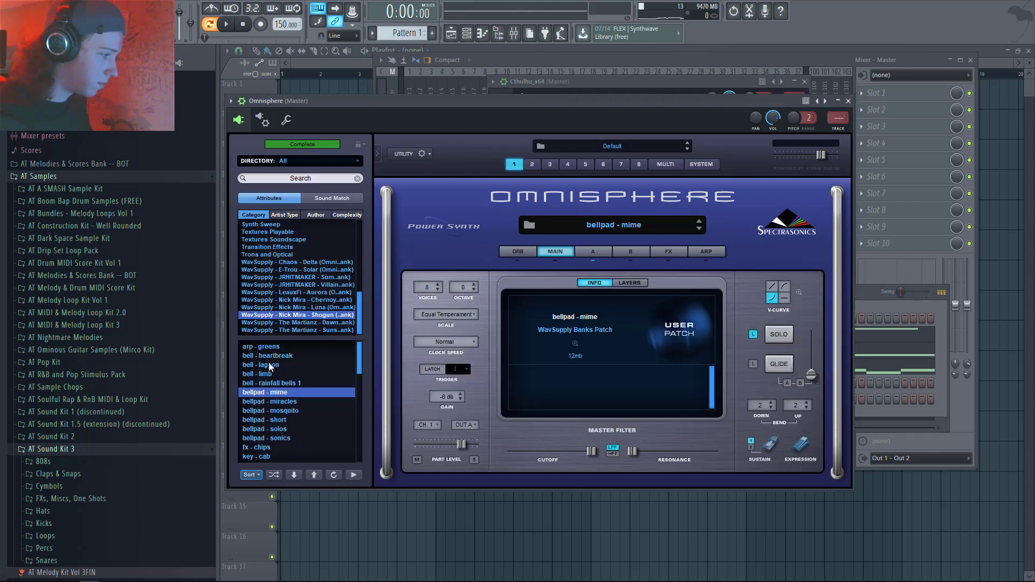
{"action": "key", "text": "Up"}
{"action": "key", "text": "Up"}
{"action": "key", "text": "Up"}
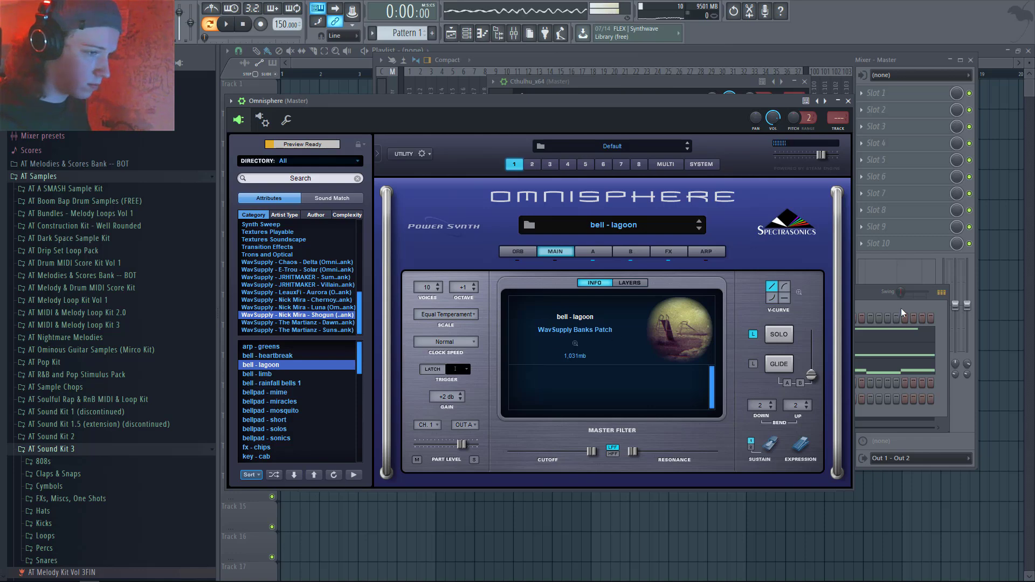
In the new Omnisphere channel's piano roll, draw short ascending D4, A4 and A#4 notes in bar 1
{"action": "left_click", "coordinate": [873, 301]}
{"action": "right_click", "coordinate": [357, 324]}
{"action": "left_click", "coordinate": [382, 319]}
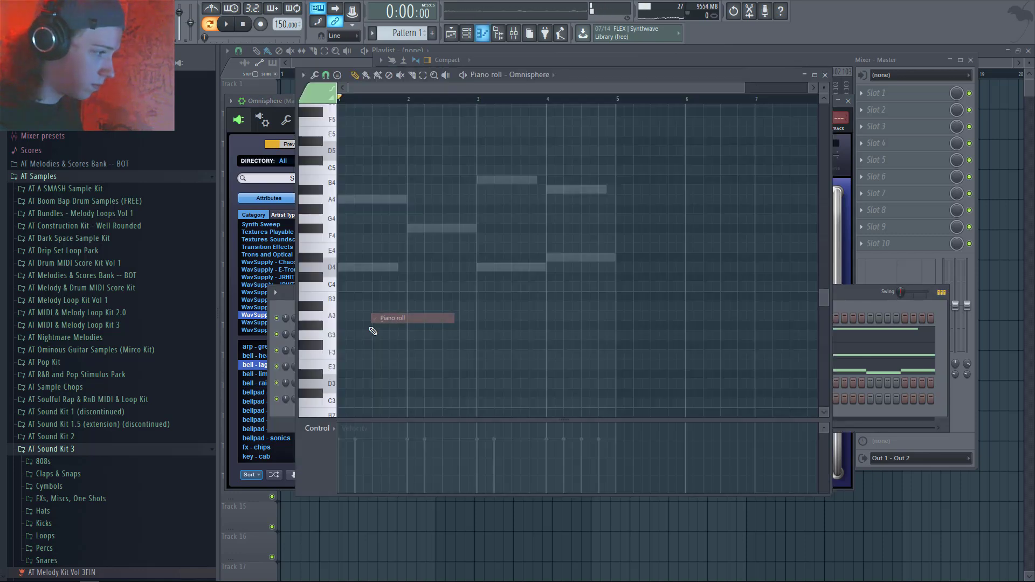
{"action": "left_click", "coordinate": [357, 267]}
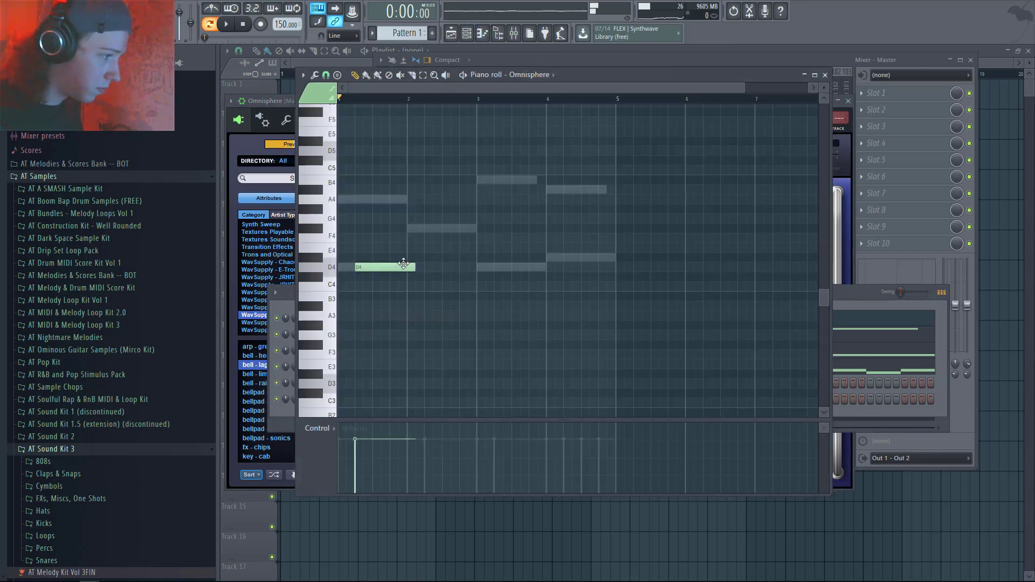
{"action": "left_click_drag", "start_coordinate": [411, 268], "coordinate": [362, 267]}
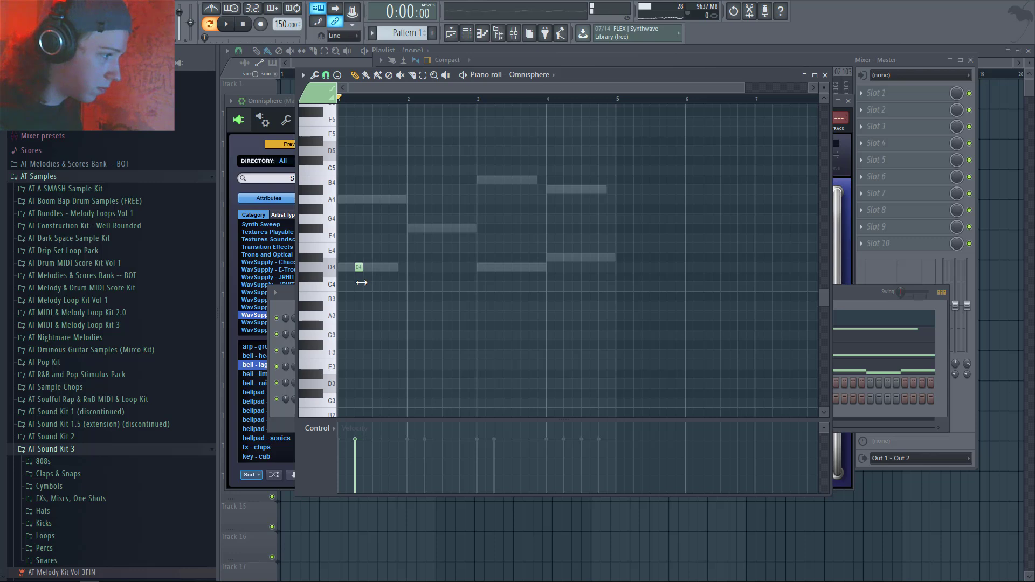
{"action": "left_click", "coordinate": [377, 199]}
{"action": "left_click", "coordinate": [393, 189]}
Add half-bar notes A#5 and A5 in bar 3 and G5 in the second half of bar 4, checking them in playback
{"action": "key", "text": "space"}
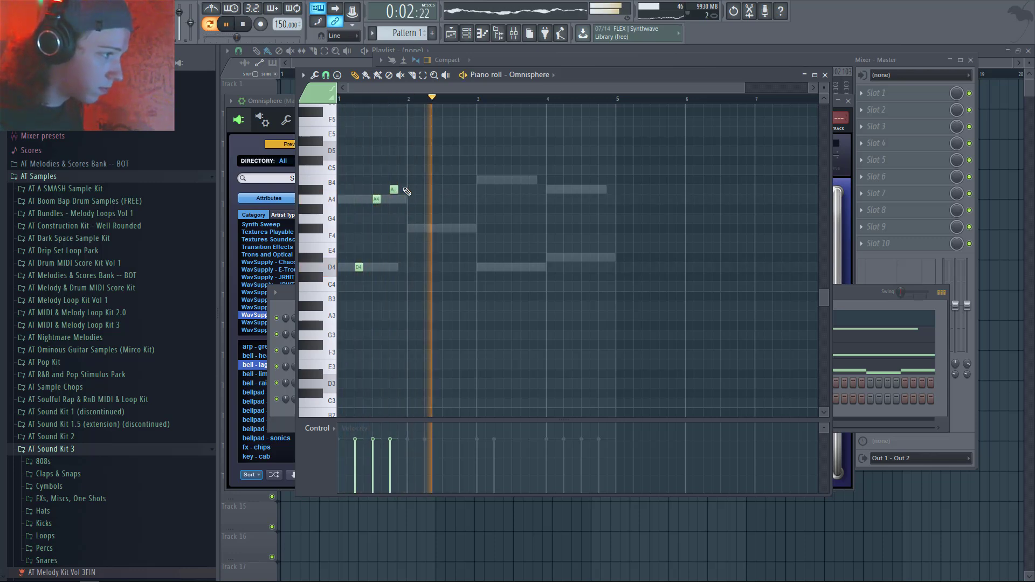
{"action": "scroll", "coordinate": [458, 162], "scroll_direction": "up", "scroll_amount": 3}
{"action": "key", "text": "space"}
{"action": "left_click", "coordinate": [480, 160]}
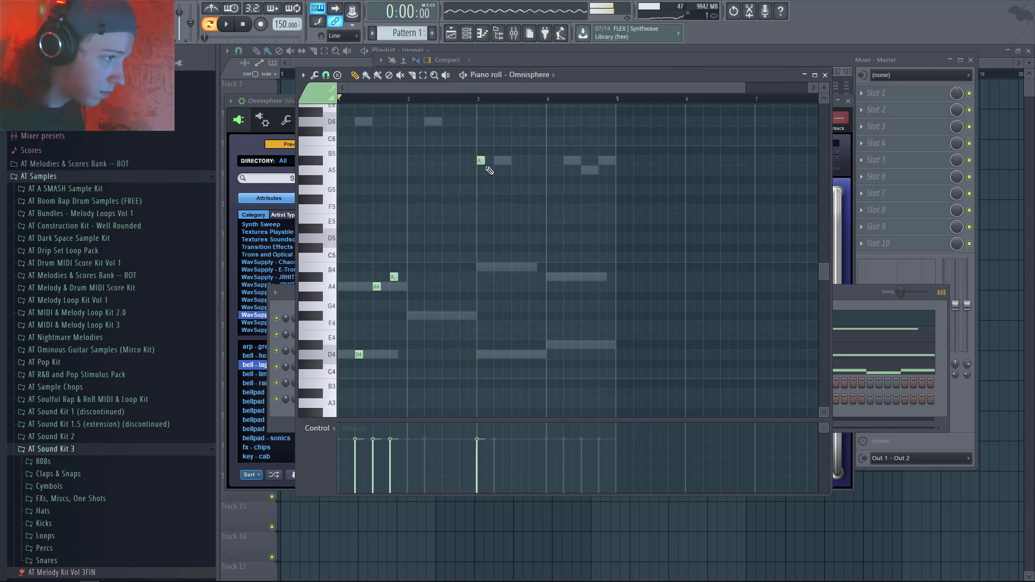
{"action": "left_click", "coordinate": [513, 169]}
{"action": "key", "text": "space"}
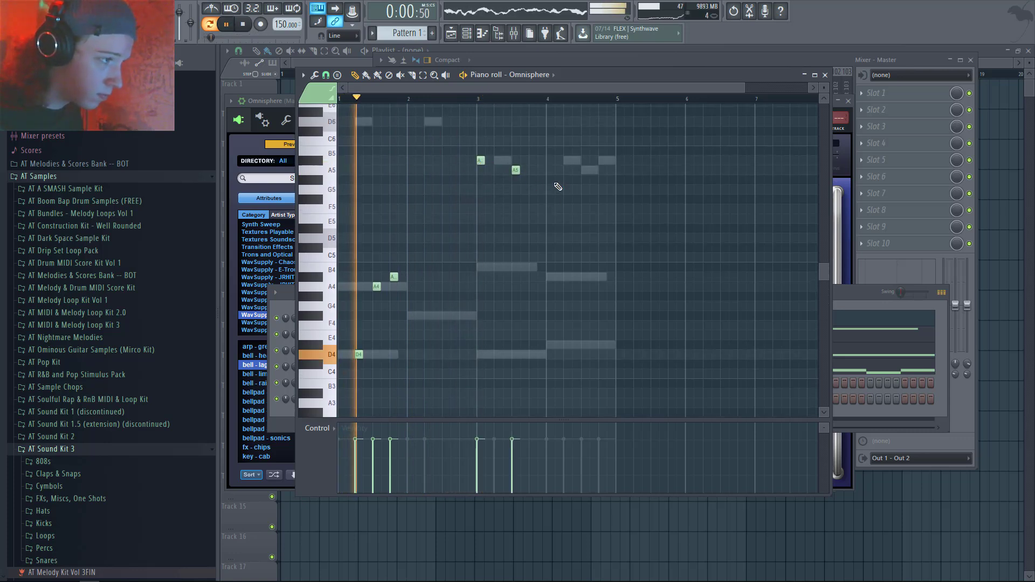
{"action": "left_click_drag", "start_coordinate": [481, 161], "coordinate": [542, 171]}
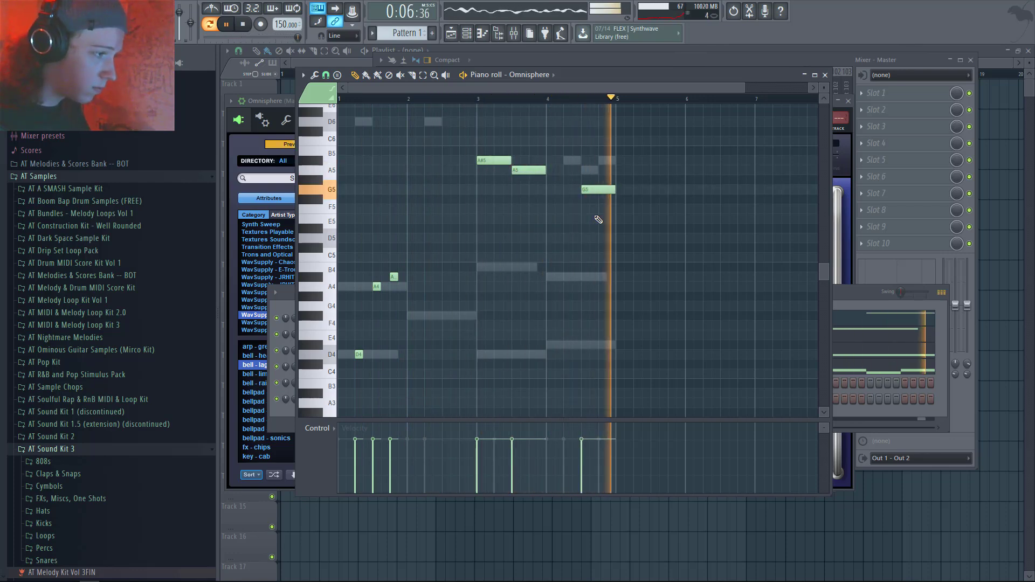
Rename the new Omnisphere channel as Bells
{"action": "key", "text": "F7"}
{"action": "right_click", "coordinate": [361, 318]}
{"action": "key", "text": "F2"}
{"action": "type", "text": "Bells"}
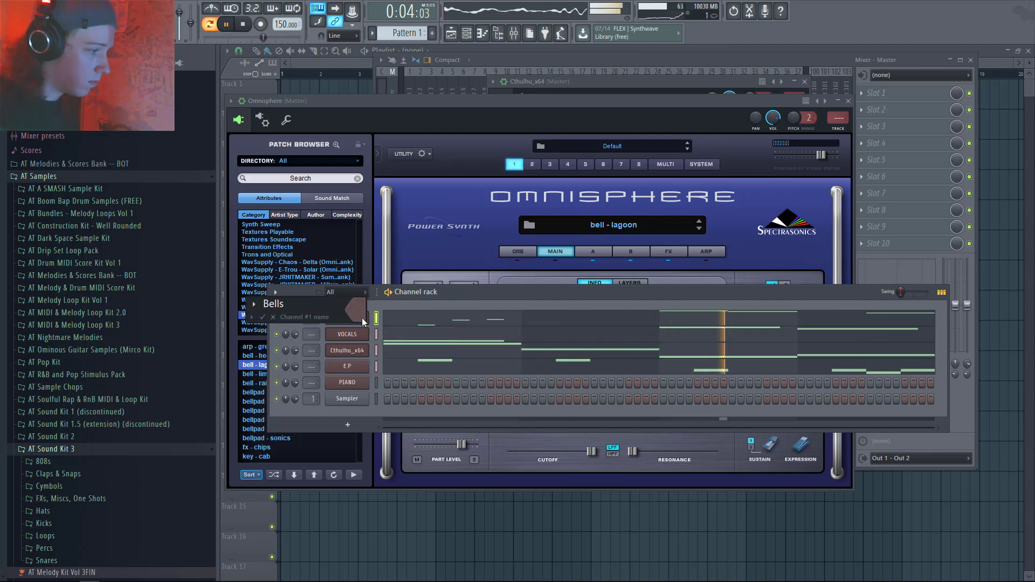
{"action": "key", "text": "Return"}
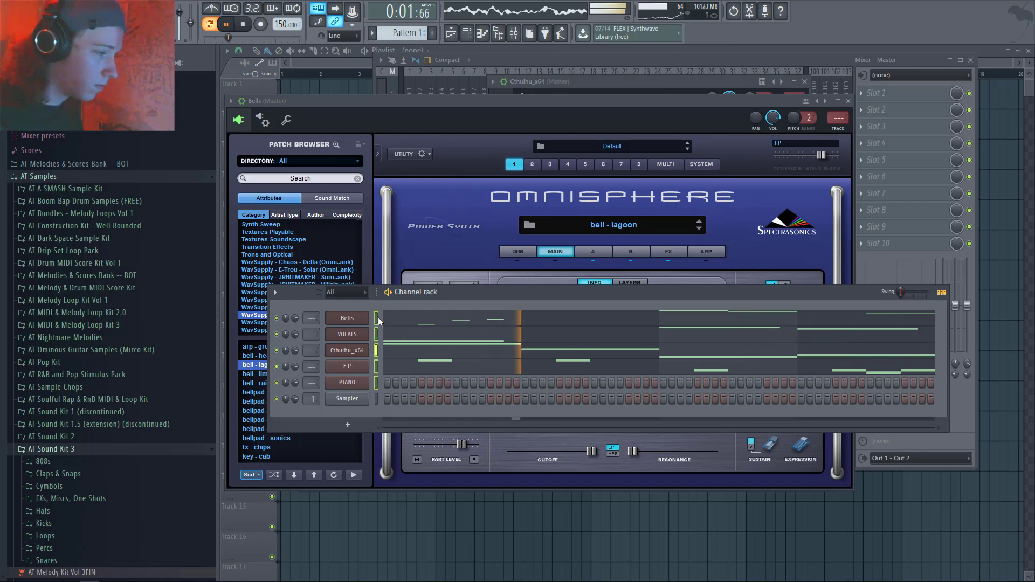
Route the five selected instrument channels to their own mixer tracks, starting from mixer track 1
{"action": "left_click", "coordinate": [810, 59]}
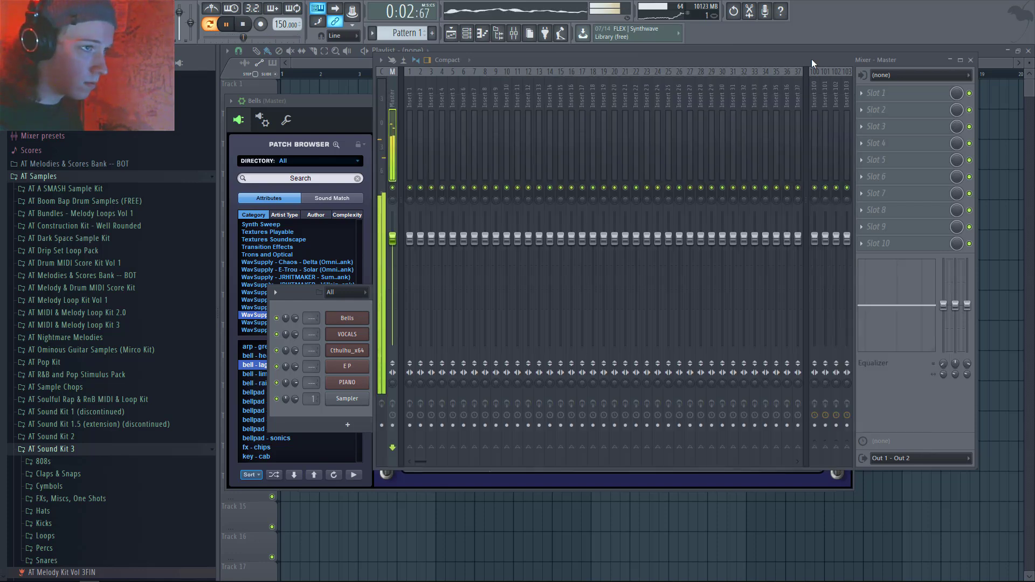
{"action": "right_click", "coordinate": [413, 122]}
{"action": "mouse_move", "coordinate": [490, 154]}
{"action": "left_click", "coordinate": [603, 169]}
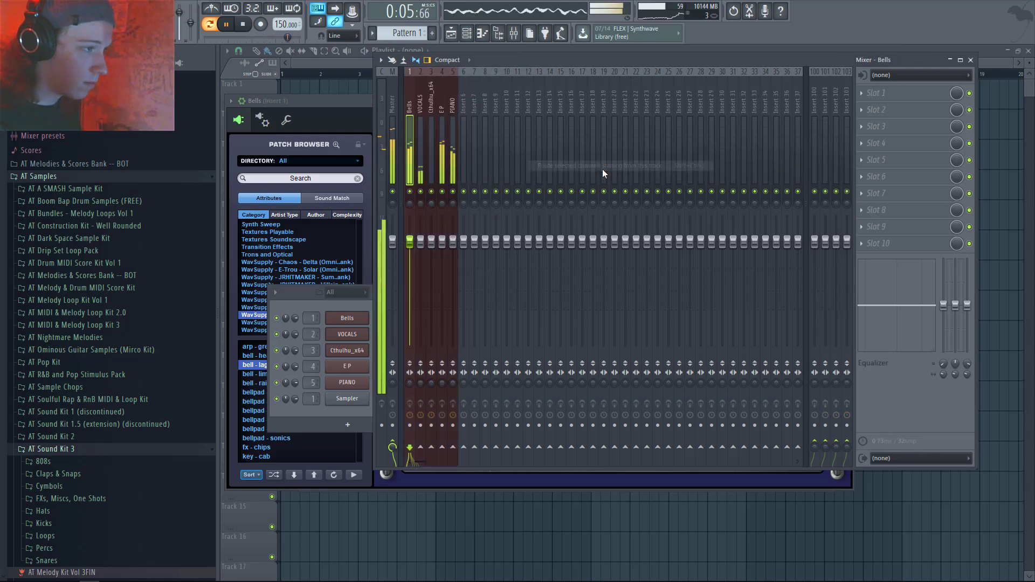
Lower the mixer faders of the E P, VOCALS, Bells and PIANO tracks to balance the levels
{"action": "left_click", "coordinate": [442, 151]}
{"action": "left_click_drag", "start_coordinate": [441, 240], "coordinate": [421, 252]}
{"action": "left_click", "coordinate": [414, 144]}
{"action": "left_click", "coordinate": [421, 151]}
{"action": "left_click", "coordinate": [392, 159]}
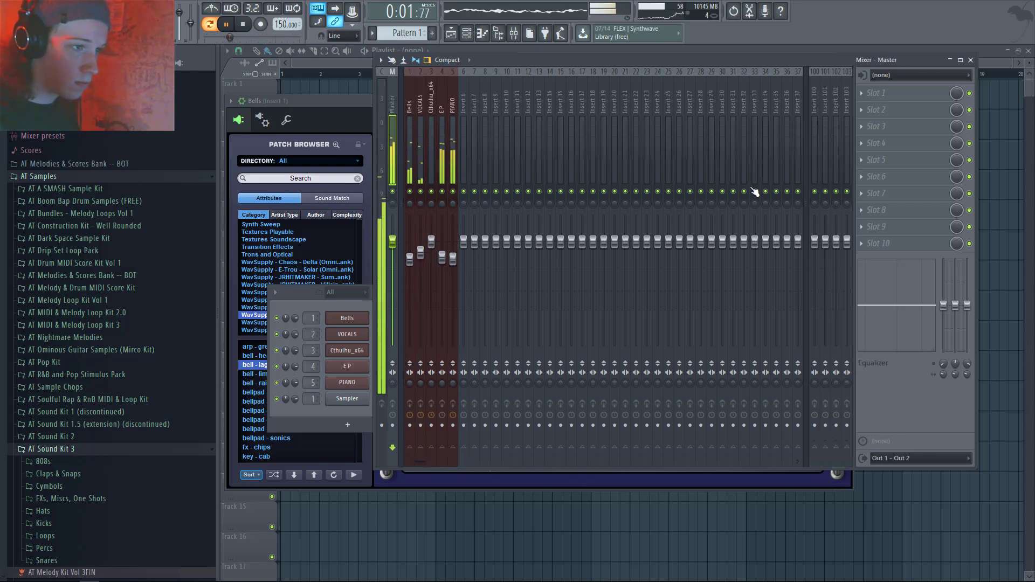
Stop playback and insert a Scaler channel above the Sampler channel in the channel rack
{"action": "left_click", "coordinate": [337, 305]}
{"action": "key", "text": "space"}
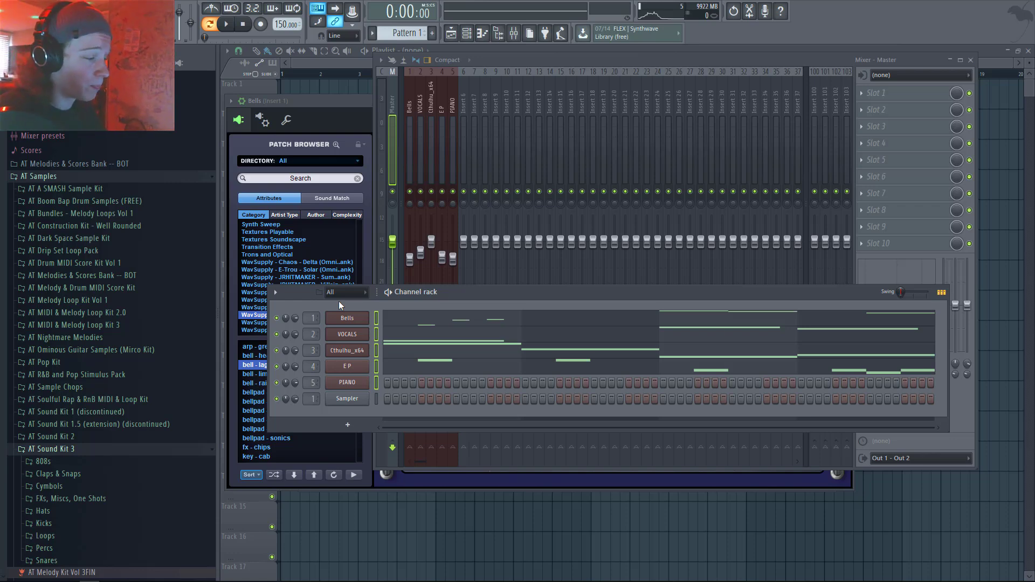
{"action": "right_click", "coordinate": [358, 399]}
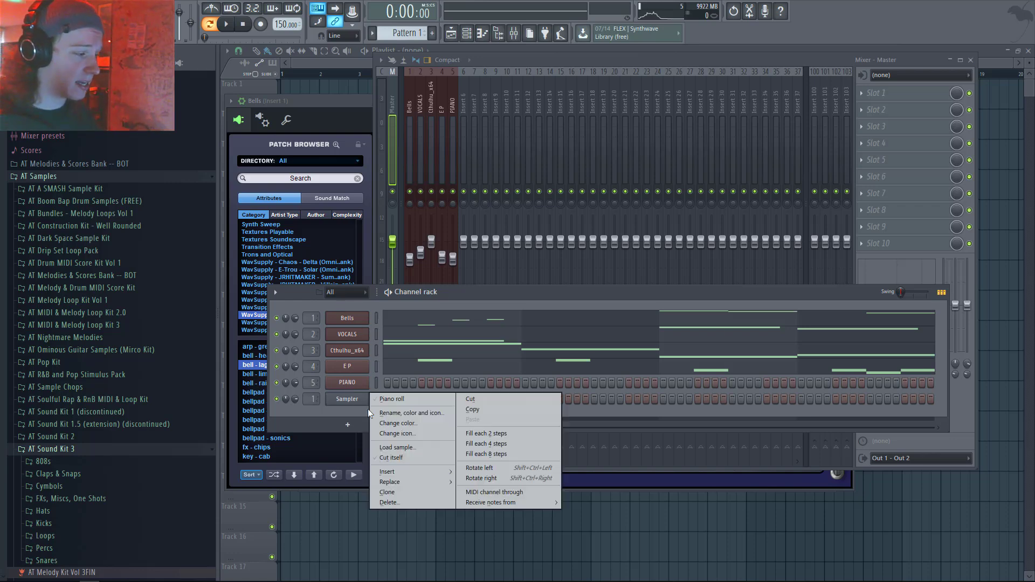
{"action": "mouse_move", "coordinate": [412, 469]}
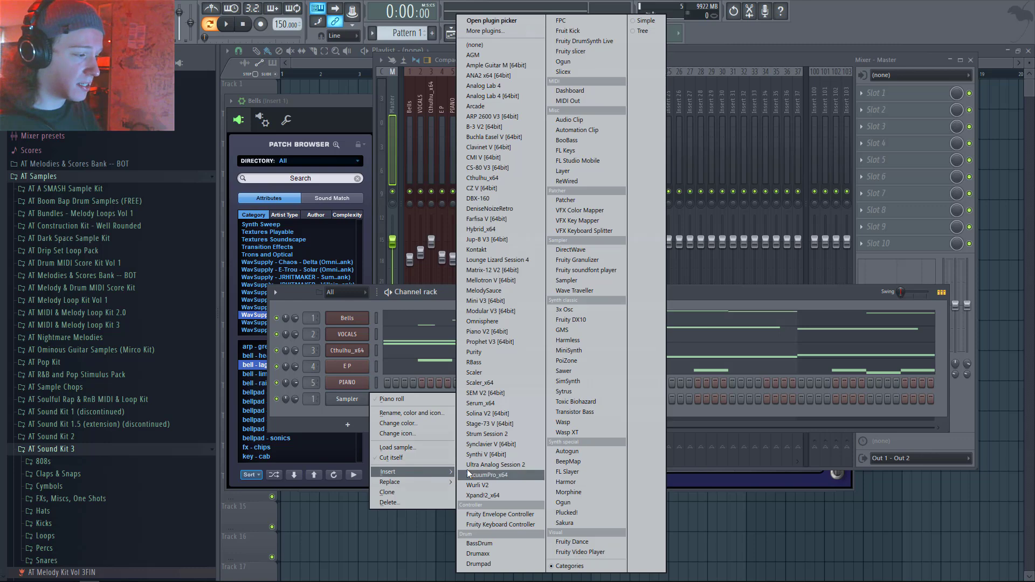
{"action": "left_click", "coordinate": [497, 372]}
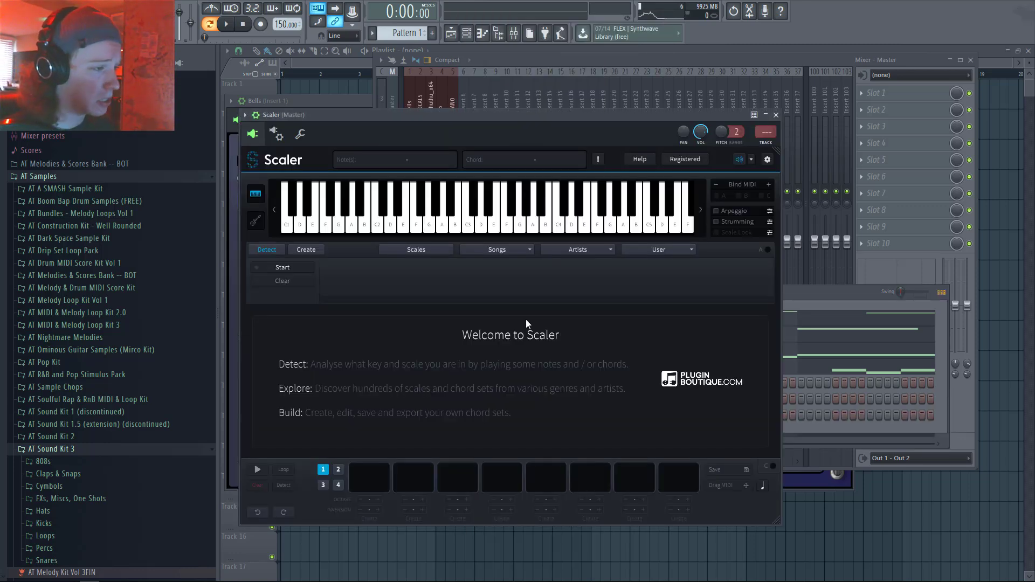
Audition notes on Scaler's keyboard and look through its list of scales
{"action": "left_click", "coordinate": [513, 186]}
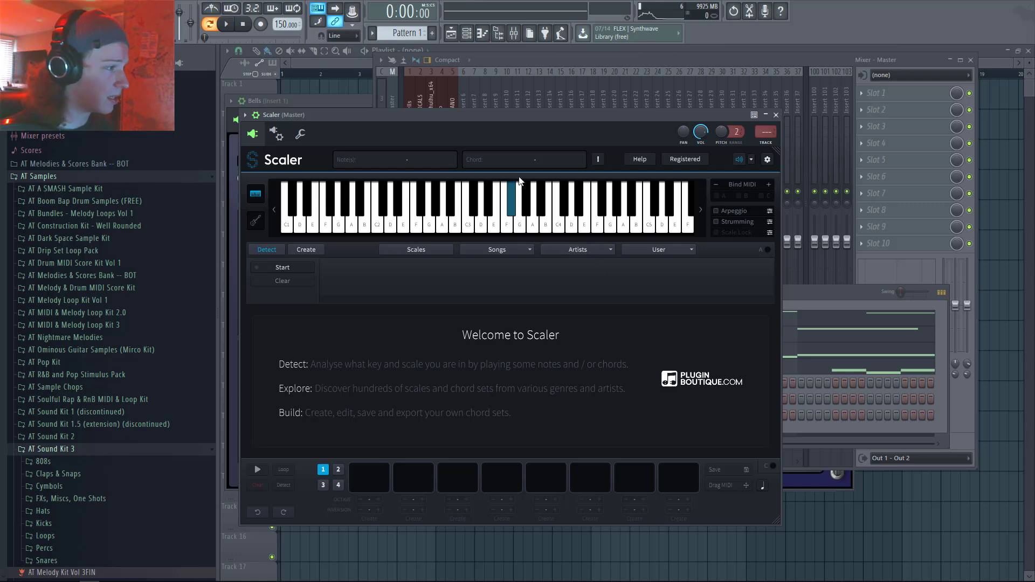
{"action": "left_click", "coordinate": [448, 200]}
{"action": "left_click", "coordinate": [416, 249]}
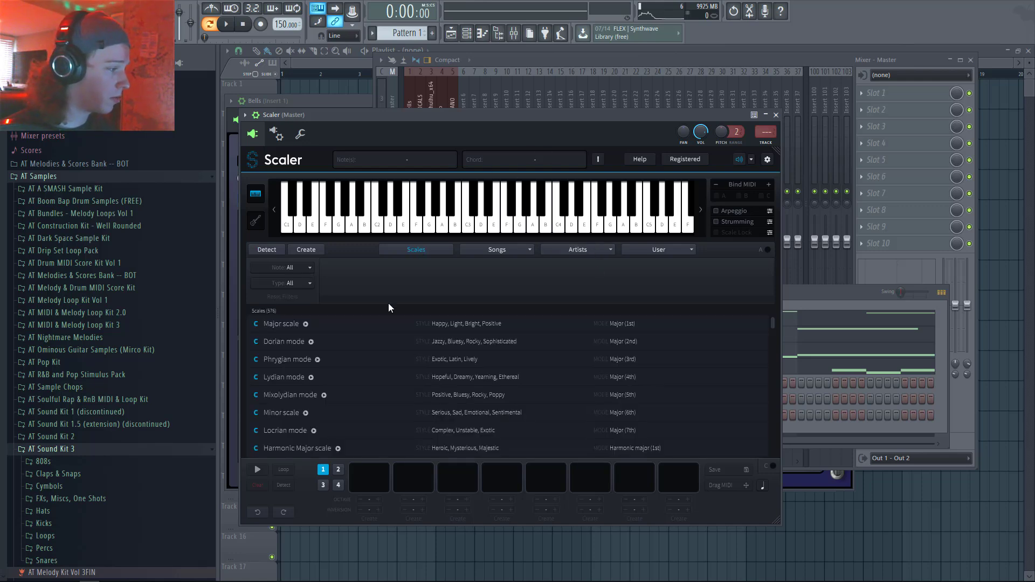
{"action": "scroll", "coordinate": [386, 374], "scroll_direction": "down", "scroll_amount": 20}
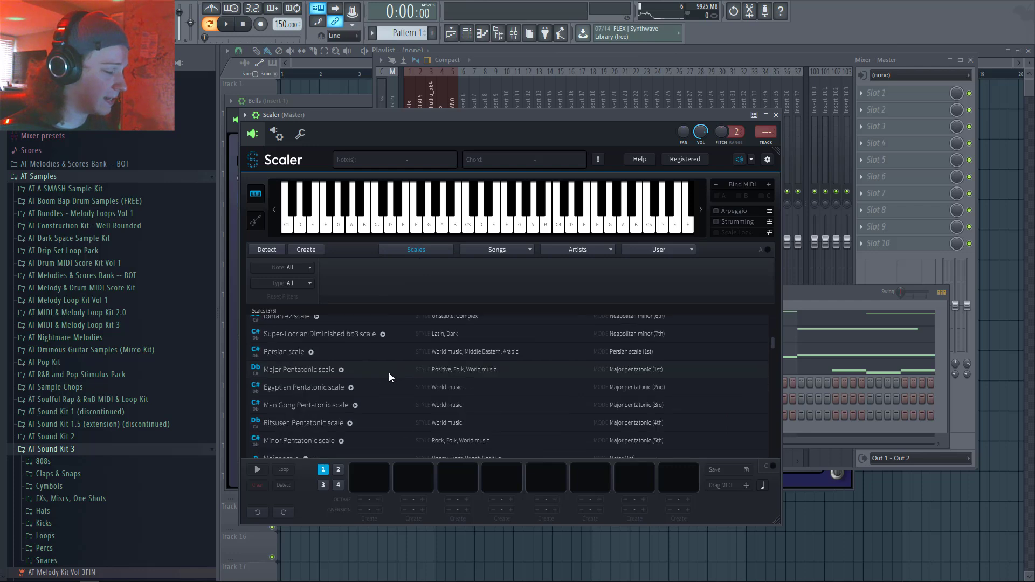
{"action": "scroll", "coordinate": [400, 366], "scroll_direction": "down", "scroll_amount": 20}
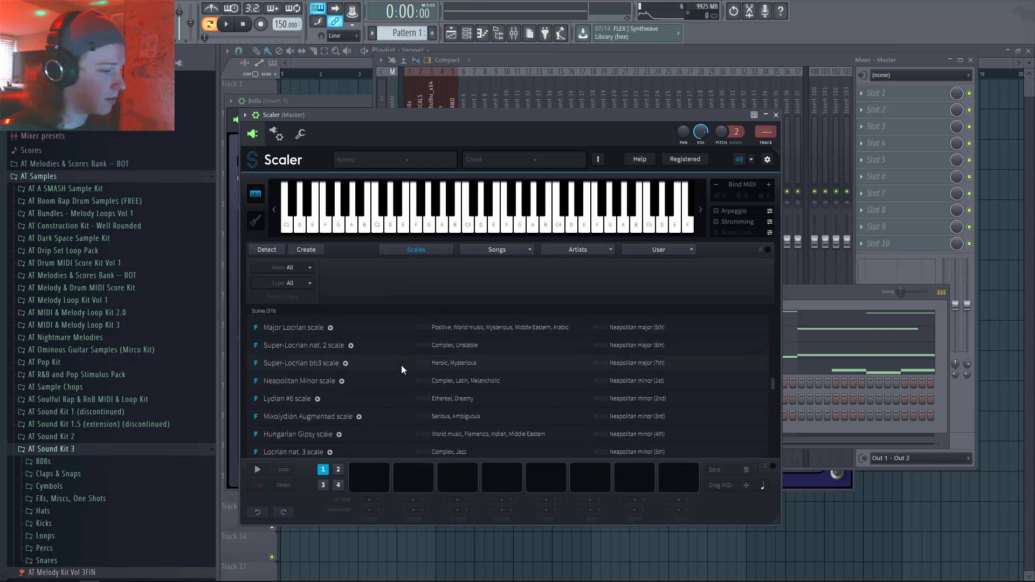
{"action": "scroll", "coordinate": [401, 364], "scroll_direction": "down", "scroll_amount": 8}
Look through Scaler's Songs, Artists and User chord set lists without loading any
{"action": "left_click", "coordinate": [496, 251]}
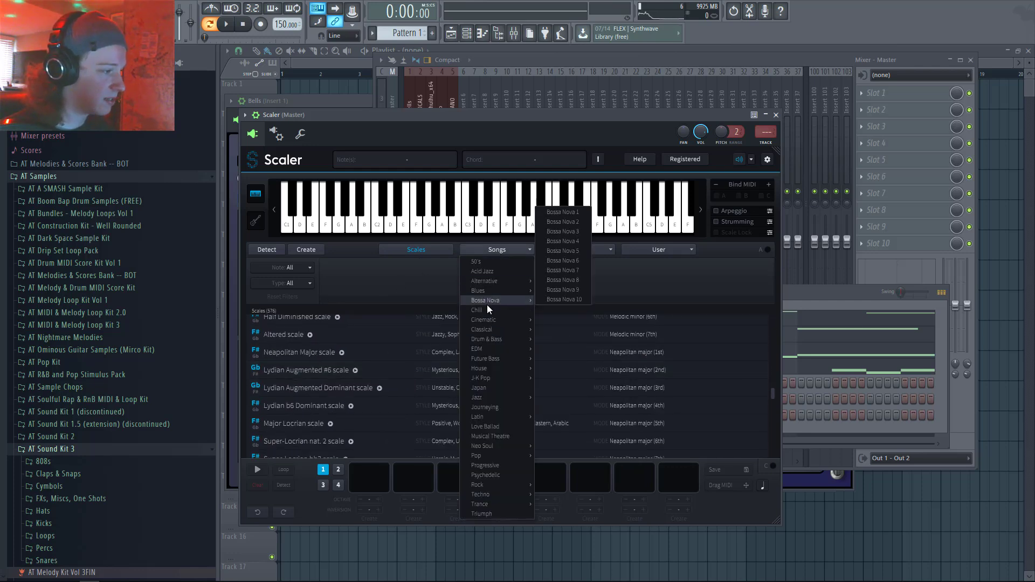
{"action": "mouse_move", "coordinate": [512, 290]}
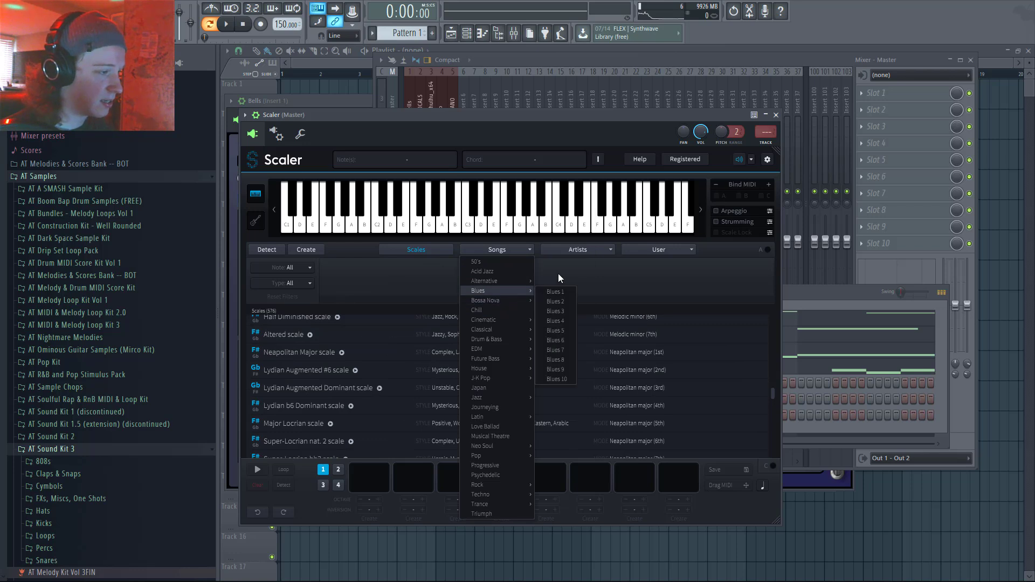
{"action": "left_click", "coordinate": [589, 251]}
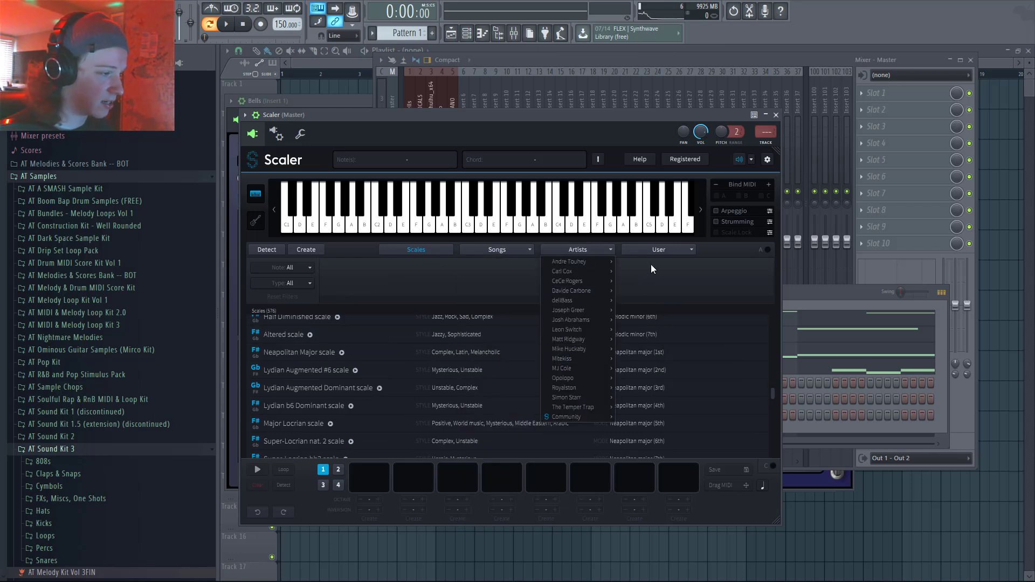
{"action": "mouse_move", "coordinate": [584, 414]}
{"action": "mouse_move", "coordinate": [636, 393]}
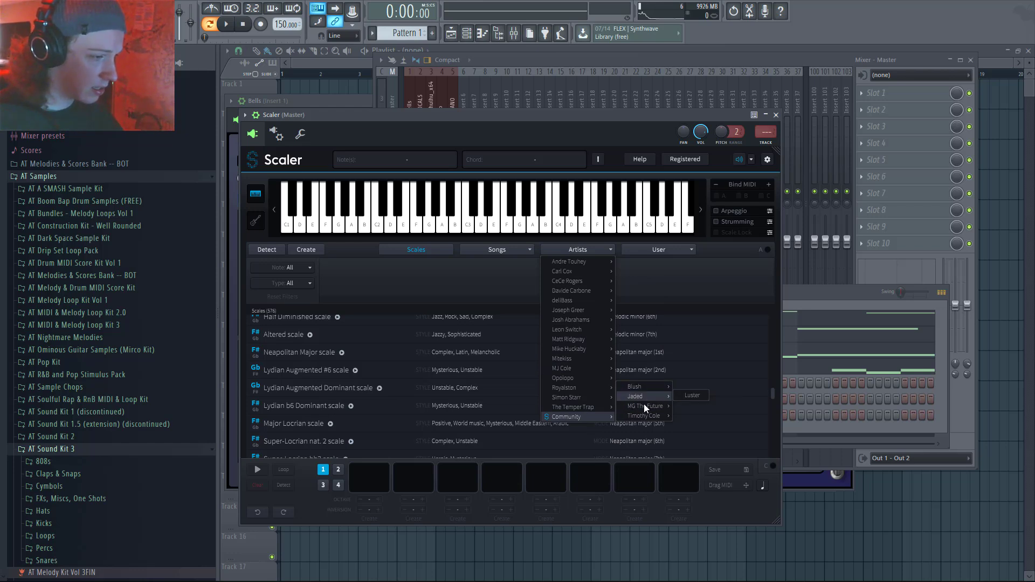
{"action": "mouse_move", "coordinate": [650, 415]}
{"action": "left_click", "coordinate": [641, 249]}
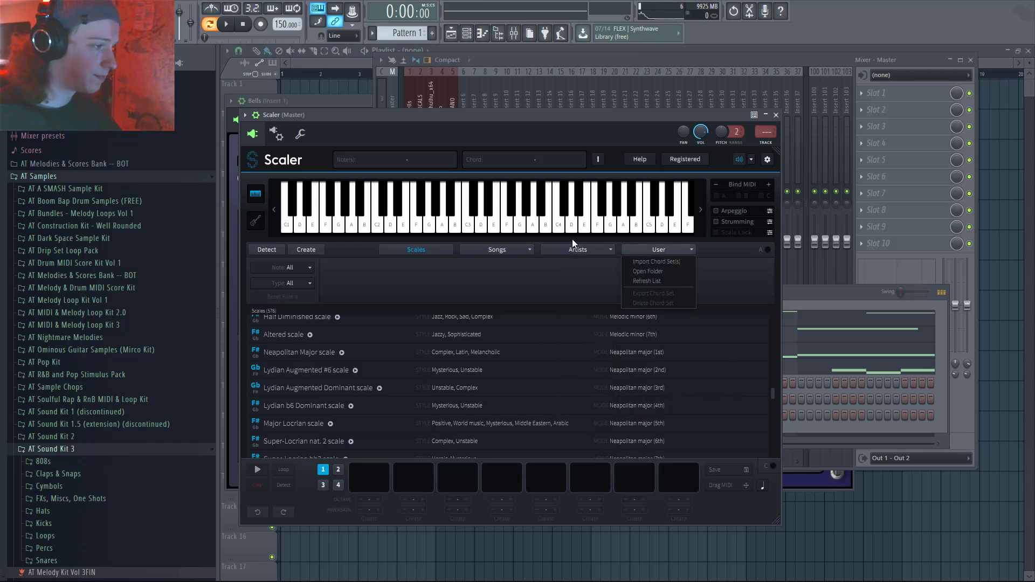
{"action": "left_click", "coordinate": [575, 263]}
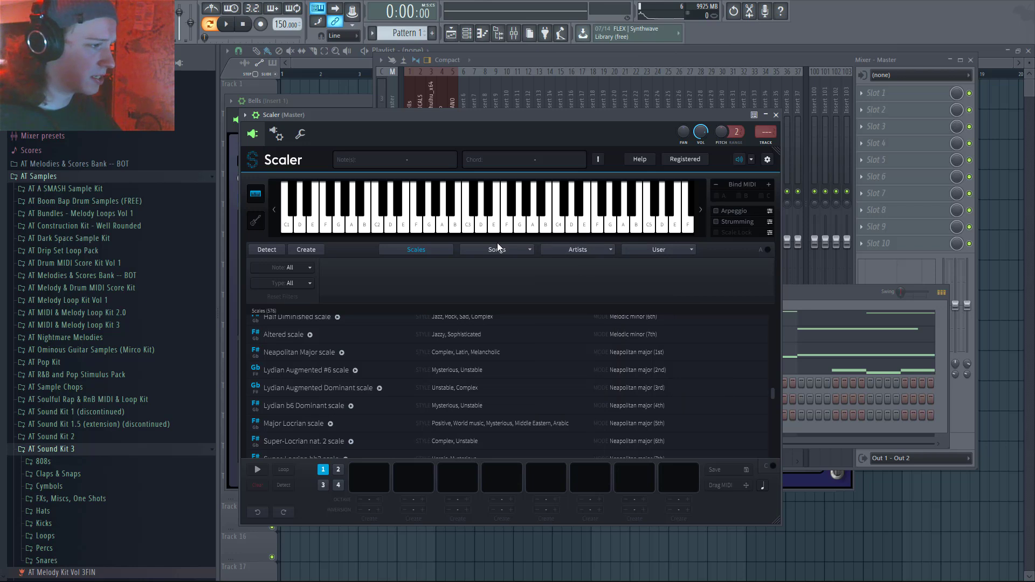
{"action": "left_click", "coordinate": [644, 250]}
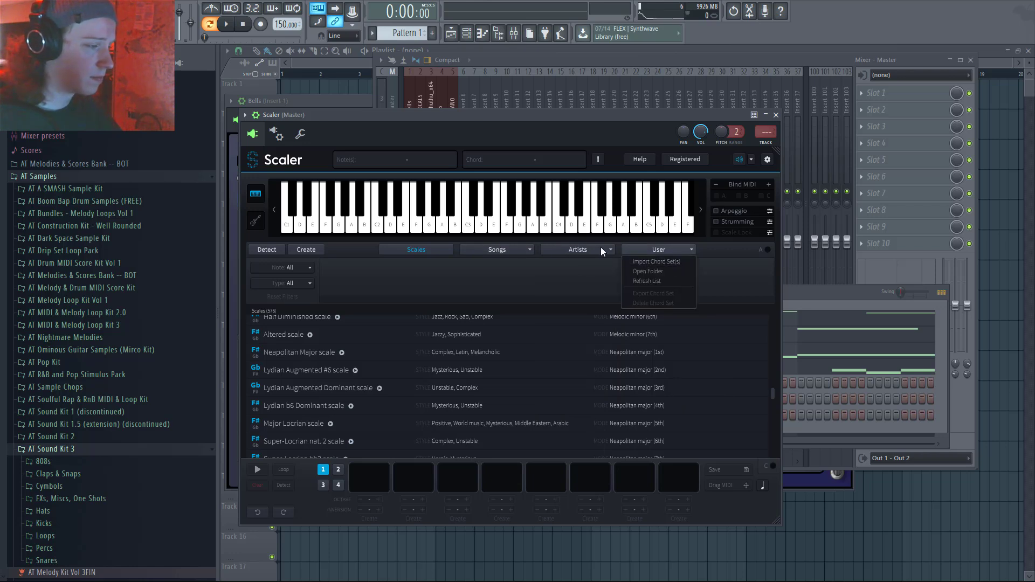
{"action": "left_click", "coordinate": [487, 248]}
{"action": "left_click", "coordinate": [345, 259]}
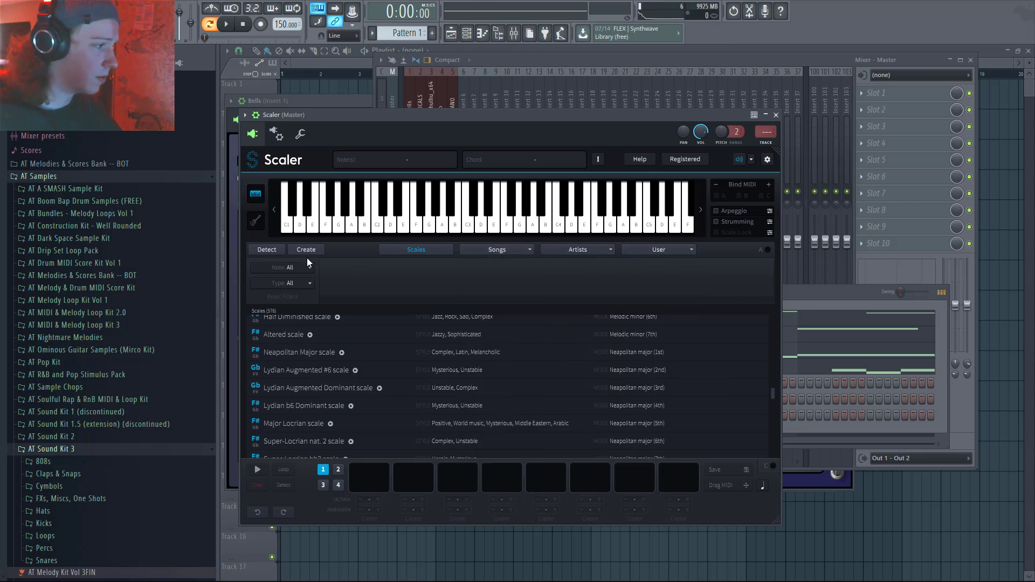
Look at Scaler's Detect and Create views and close the plugin window
{"action": "left_click", "coordinate": [271, 249]}
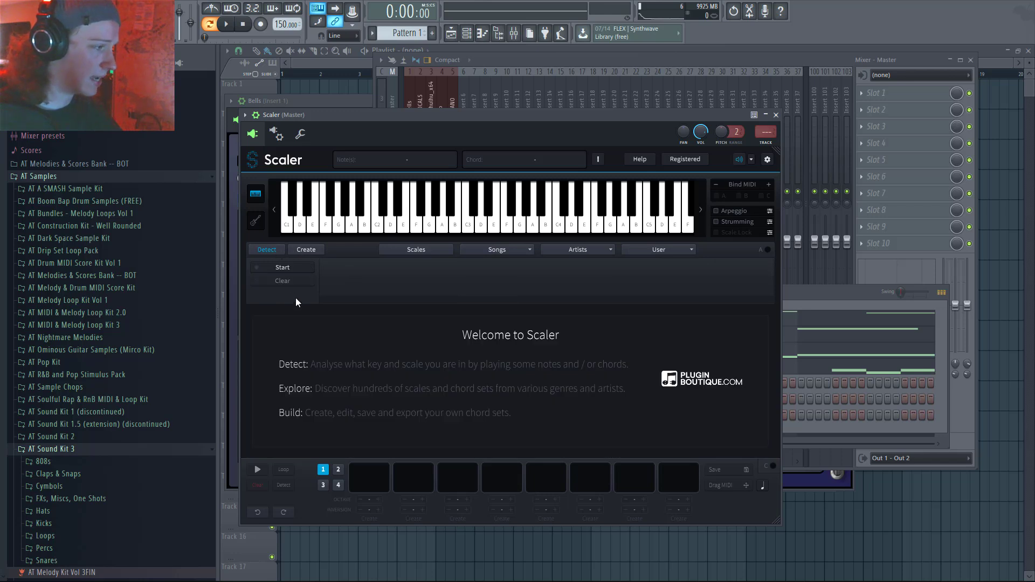
{"action": "left_click", "coordinate": [295, 252]}
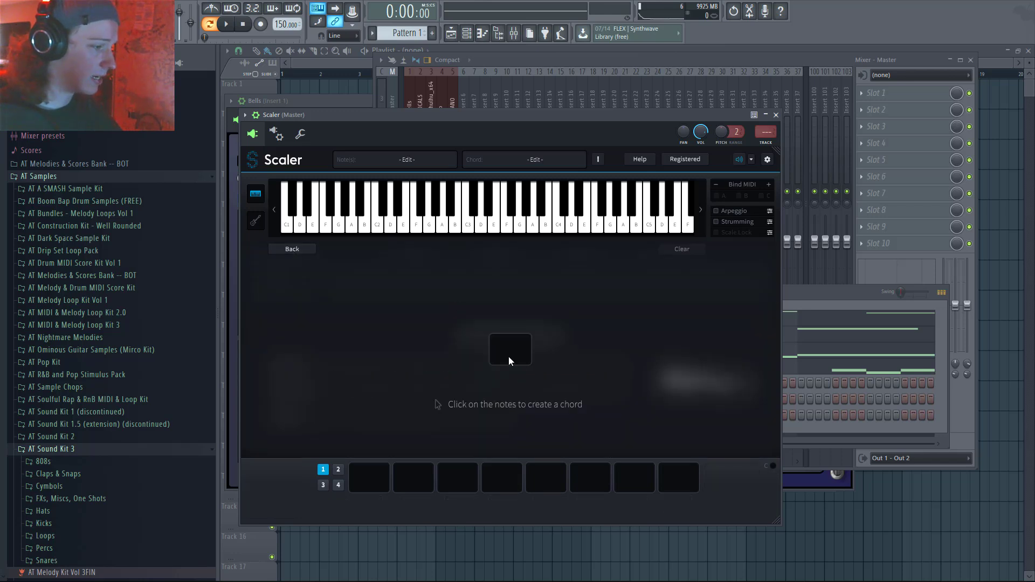
{"action": "left_click", "coordinate": [300, 250]}
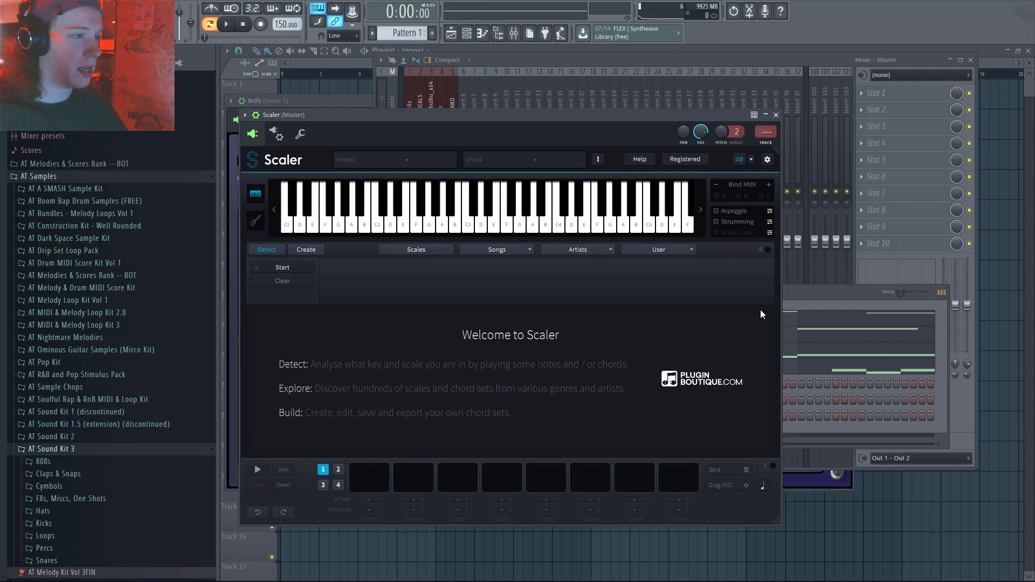
{"action": "left_click", "coordinate": [775, 114]}
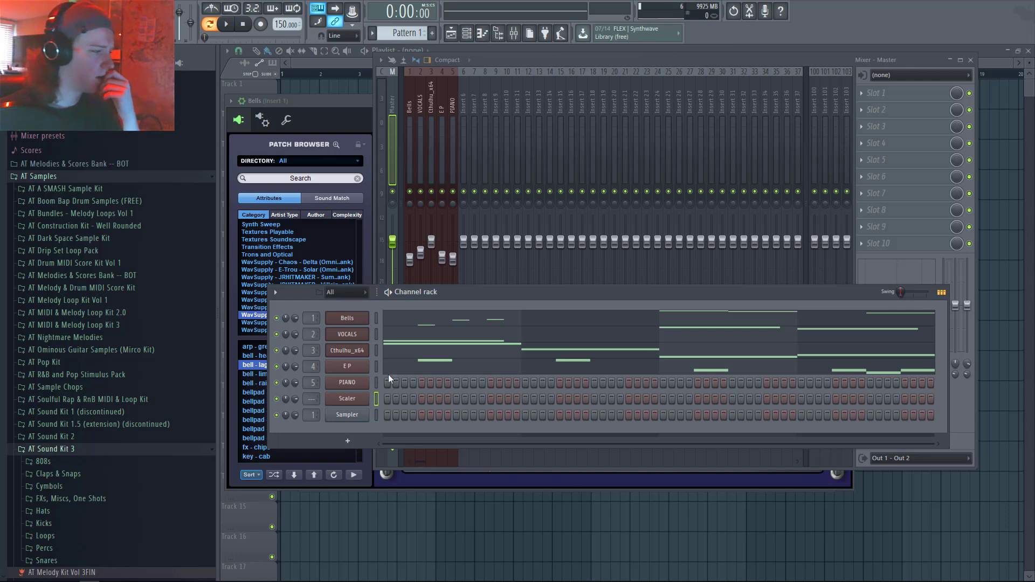
Create the new pattern Pattern 2 and clone the Cthulhu_x64 channel
{"action": "key", "text": "F4"}
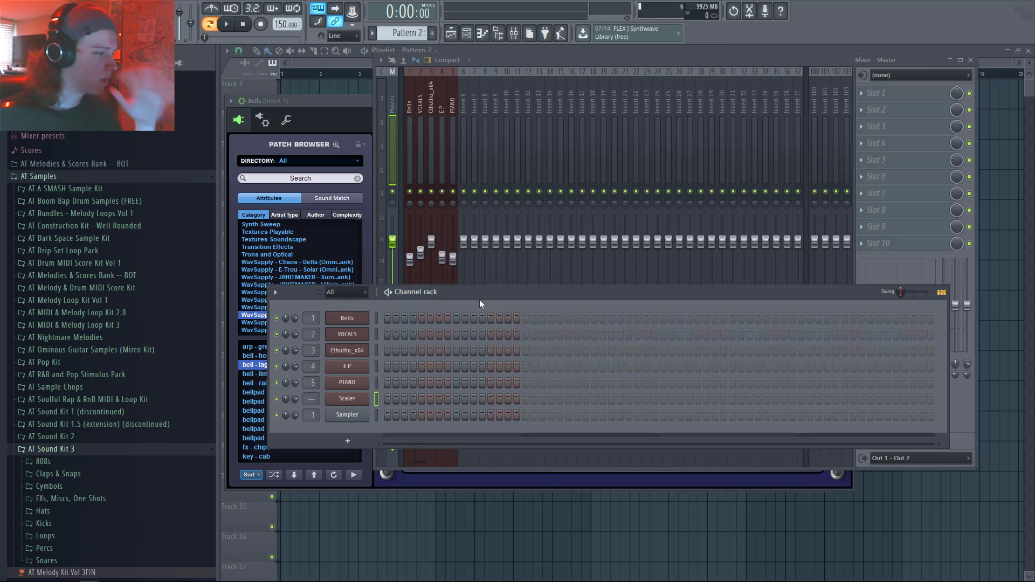
{"action": "right_click", "coordinate": [362, 353]}
{"action": "left_click", "coordinate": [393, 438]}
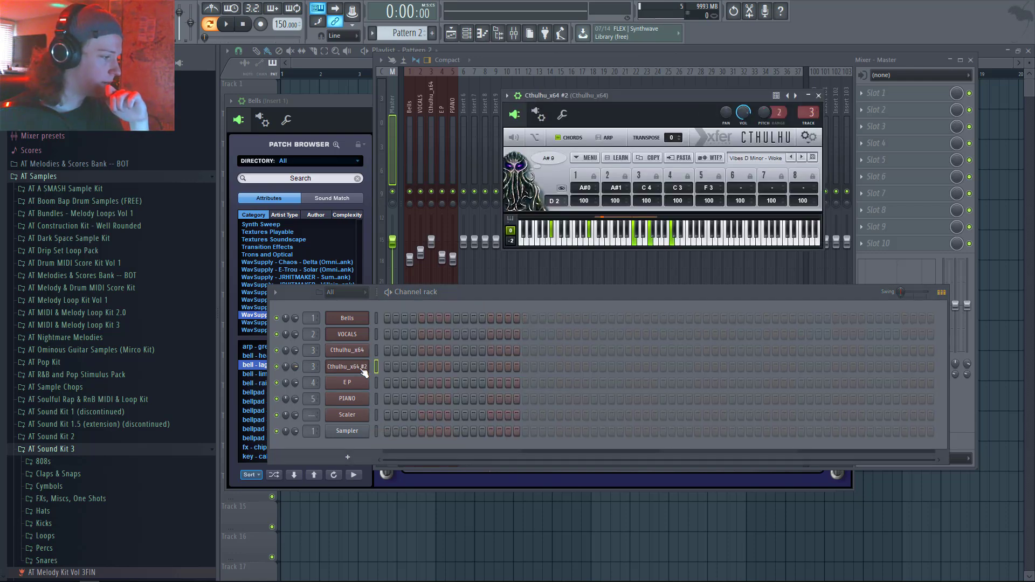
Load the chord preset 04 OVO_R.Woods_Russian_Cream_F#m from the GHST PRJKT OVO presets into the cloned Cthulhu
{"action": "left_click", "coordinate": [540, 116]}
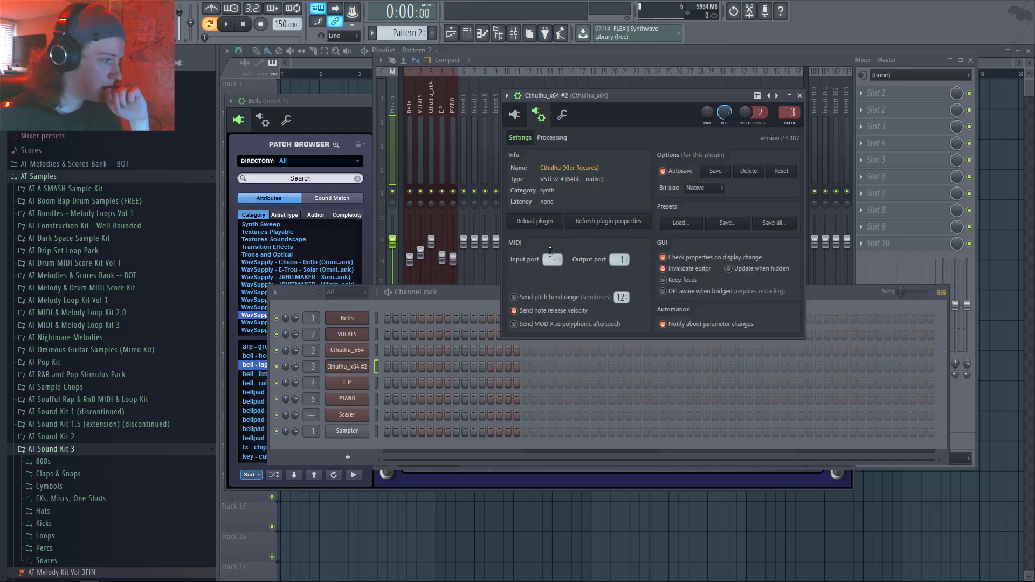
{"action": "left_click", "coordinate": [515, 114]}
{"action": "left_click", "coordinate": [758, 157]}
{"action": "mouse_move", "coordinate": [800, 244]}
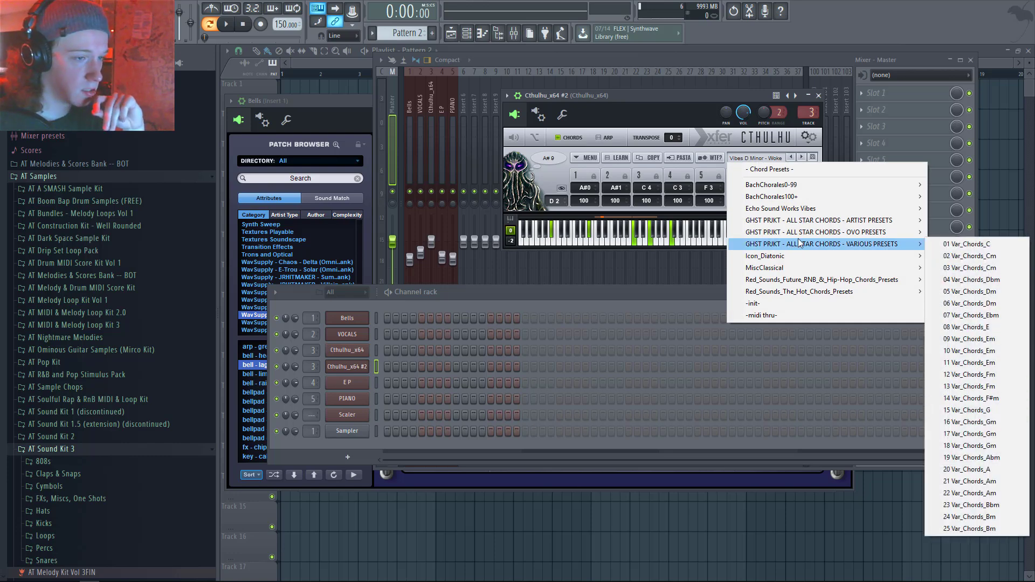
{"action": "mouse_move", "coordinate": [900, 232]}
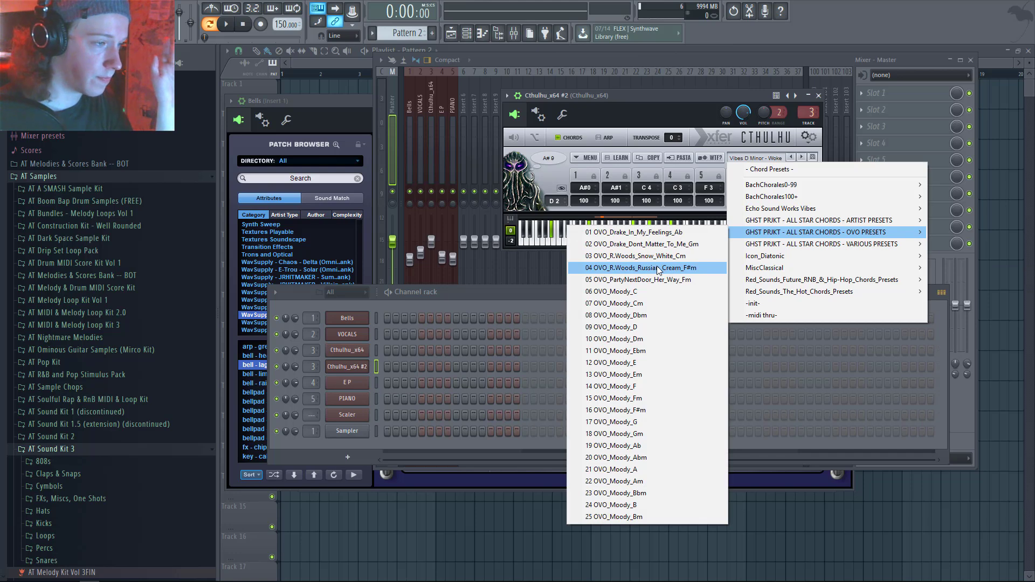
{"action": "left_click", "coordinate": [658, 269]}
In the cloned Cthulhu's piano roll, place a three-quarter-bar G5 at bar 1 and an A5 extending to the end of bar 2
{"action": "right_click", "coordinate": [359, 367]}
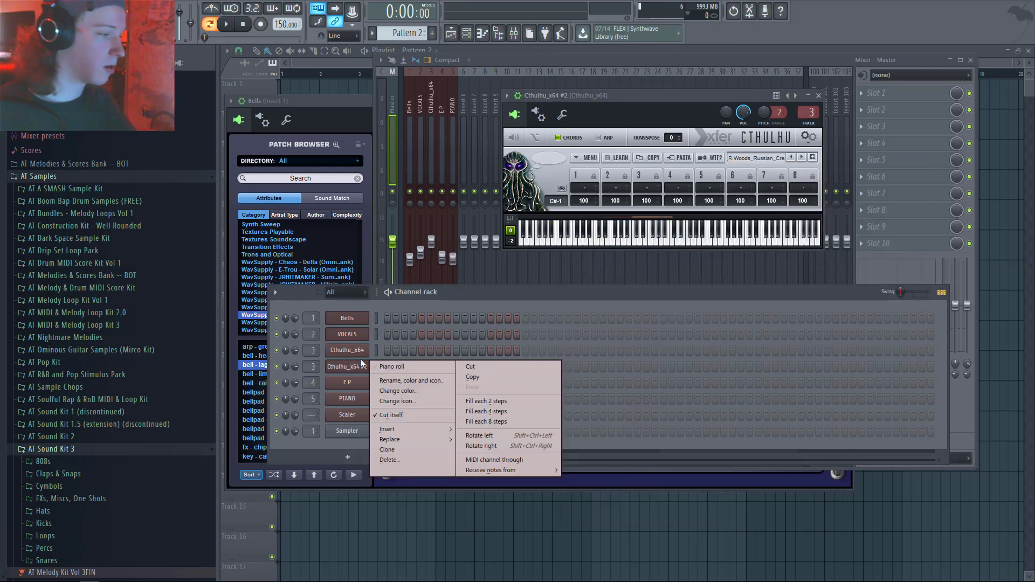
{"action": "left_click", "coordinate": [389, 359]}
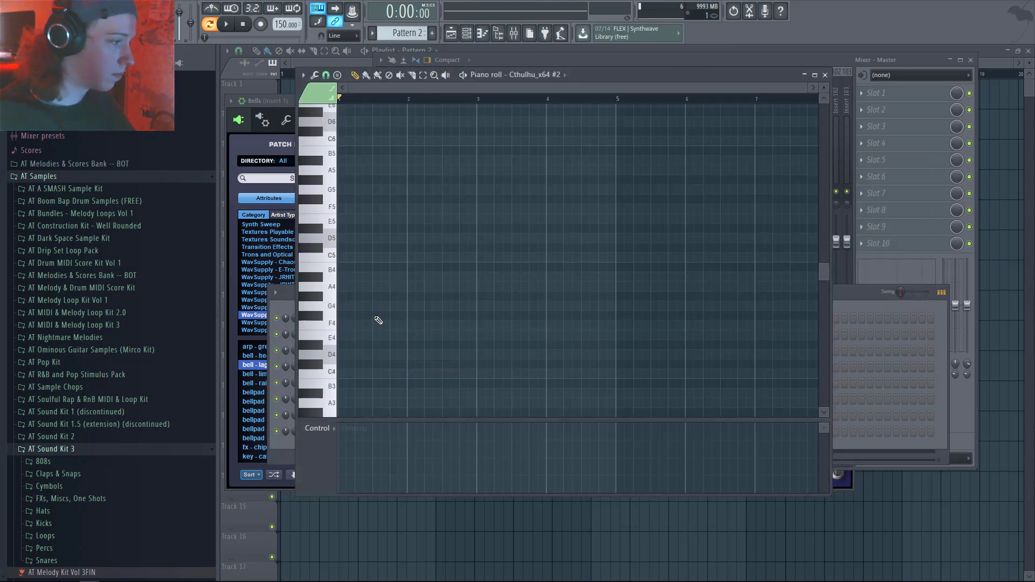
{"action": "left_click_drag", "start_coordinate": [355, 219], "coordinate": [372, 187]}
{"action": "left_click", "coordinate": [394, 170]}
{"action": "right_click", "coordinate": [414, 162]}
{"action": "key", "text": "space"}
{"action": "left_click", "coordinate": [397, 171]}
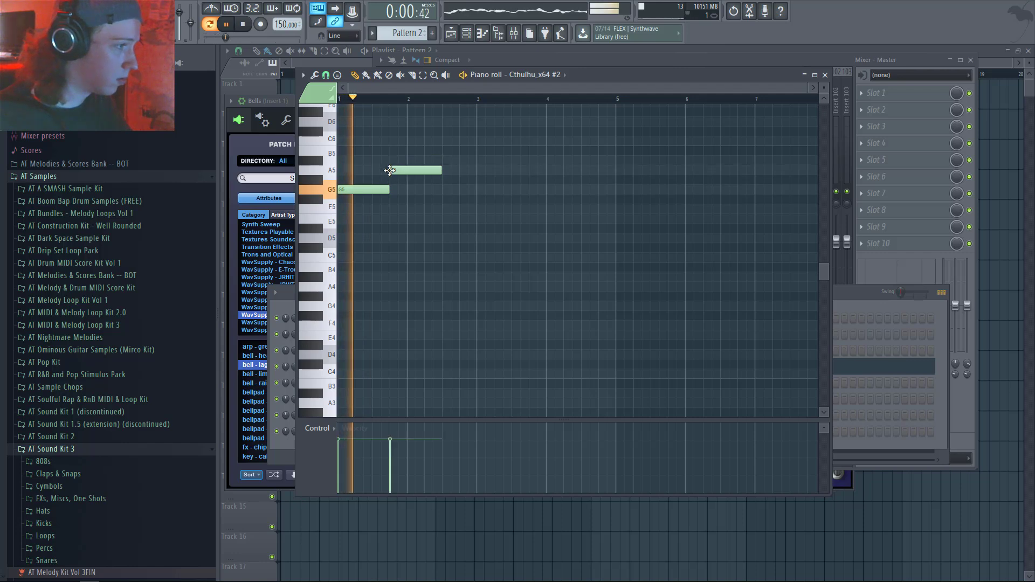
{"action": "left_click_drag", "start_coordinate": [439, 170], "coordinate": [476, 171]}
{"action": "key", "text": "space"}
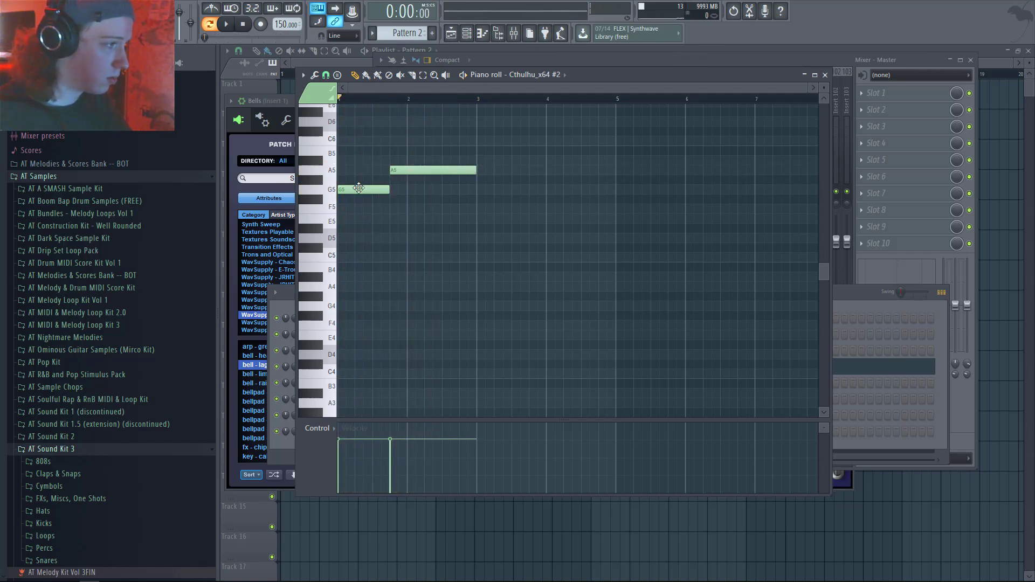
Add a three-quarter-bar B5 at the start of bar 3 and an A#5 up to the end of bar 4, and play the pattern
{"action": "left_click", "coordinate": [475, 159]}
{"action": "left_click_drag", "start_coordinate": [475, 158], "coordinate": [475, 141]}
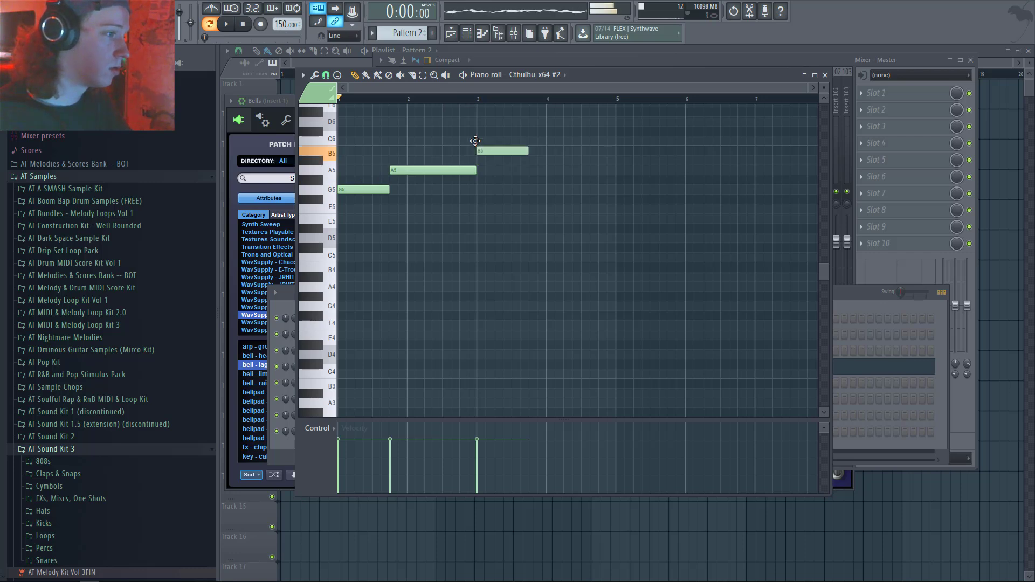
{"action": "left_click", "coordinate": [535, 162]}
{"action": "key", "text": "space"}
{"action": "scroll", "coordinate": [545, 202], "scroll_direction": "down", "scroll_amount": 1, "text": "ctrl"}
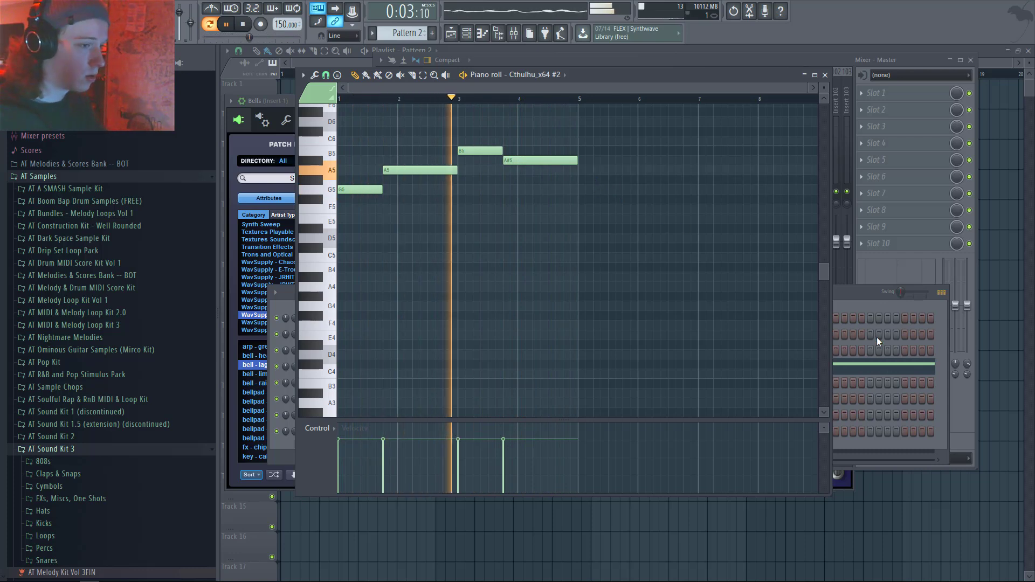
Open the Bells channel's piano roll and set the root note of its scale highlighting to F#
{"action": "left_click", "coordinate": [855, 298]}
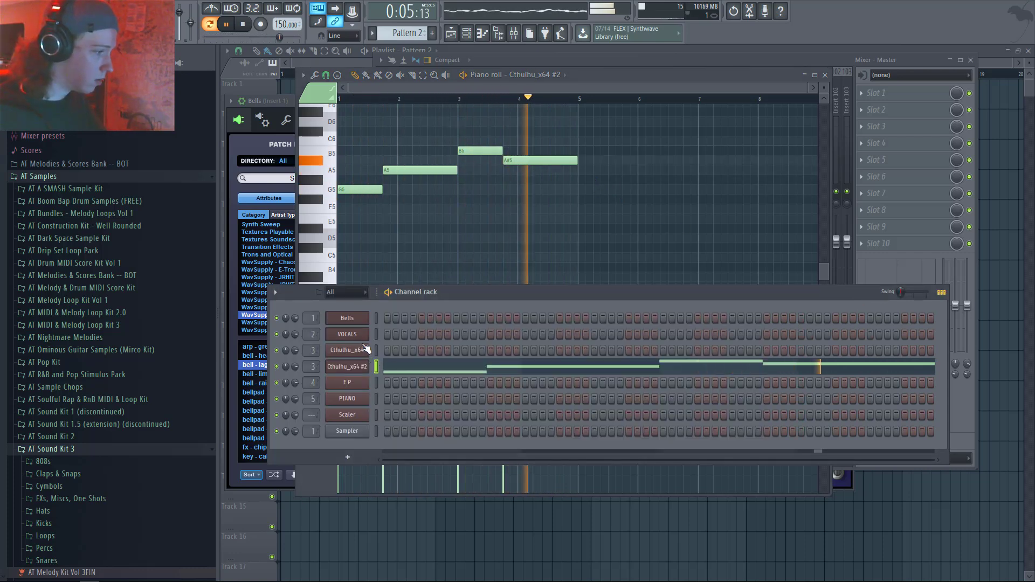
{"action": "right_click", "coordinate": [358, 320]}
{"action": "left_click", "coordinate": [378, 319]}
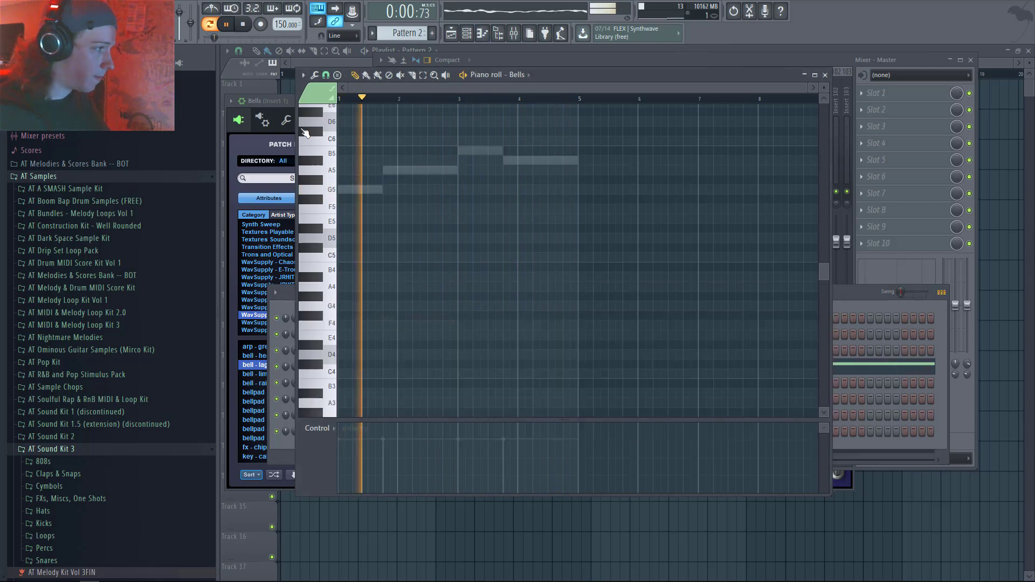
{"action": "left_click", "coordinate": [304, 75]}
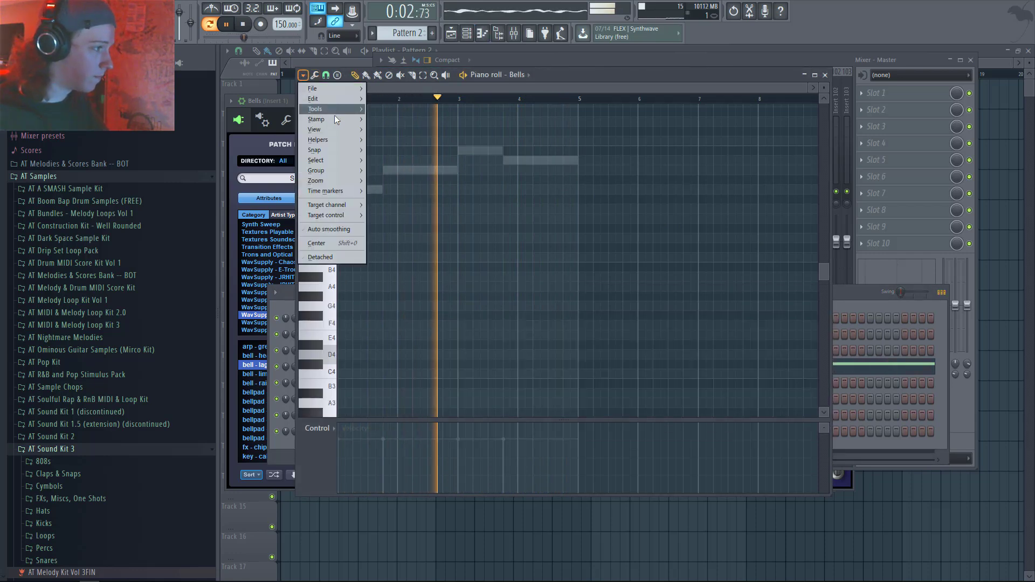
{"action": "mouse_move", "coordinate": [334, 140]}
{"action": "mouse_move", "coordinate": [457, 151]}
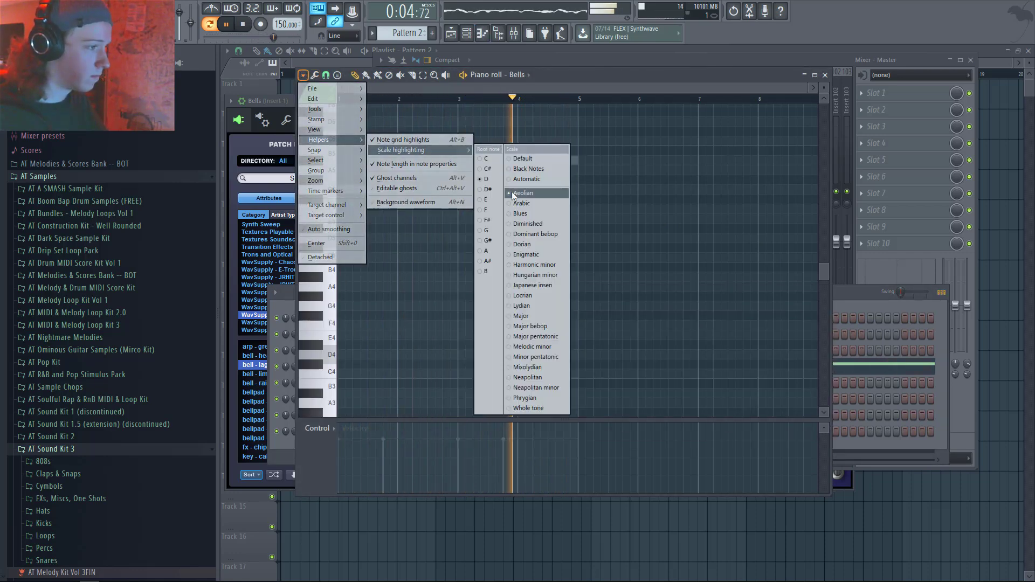
{"action": "left_click", "coordinate": [474, 218]}
Try a Bells melody of half-bar notes F#6, E6, F#6 and D6, starting on beat two of bars 1 to 4
{"action": "scroll", "coordinate": [384, 170], "scroll_direction": "up", "scroll_amount": 2}
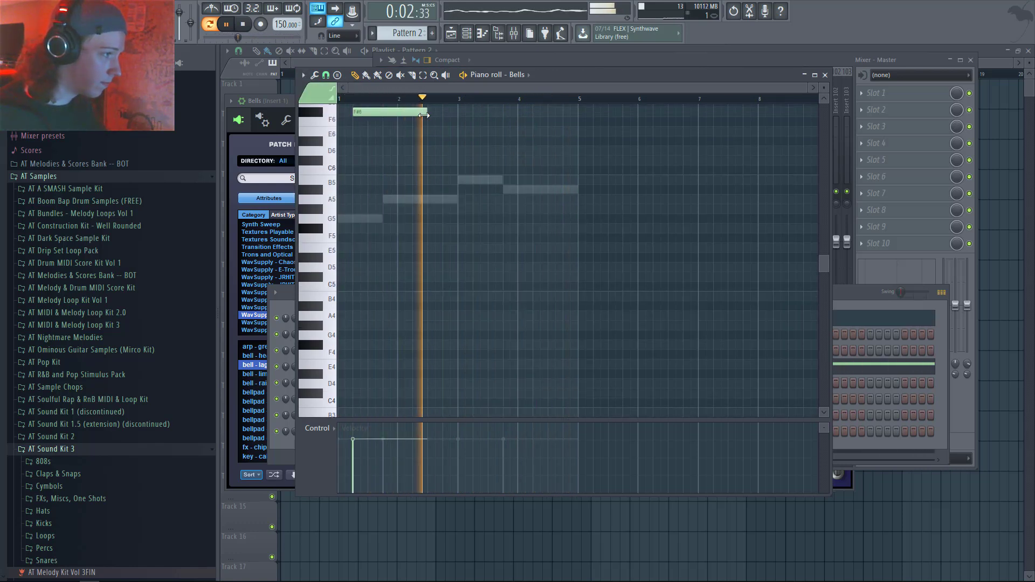
{"action": "left_click", "coordinate": [356, 111]}
{"action": "left_click_drag", "start_coordinate": [362, 128], "coordinate": [383, 129]}
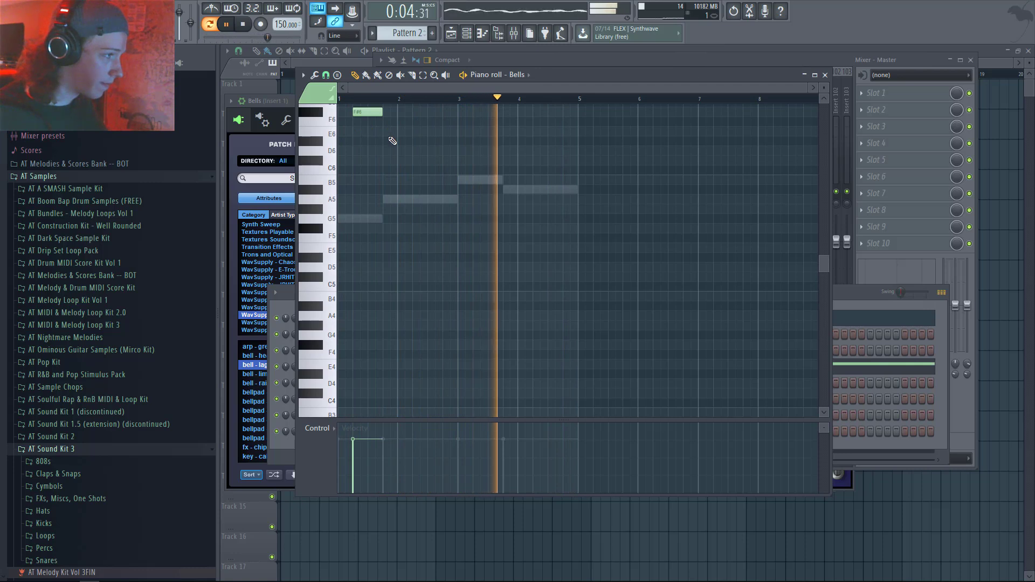
{"action": "left_click", "coordinate": [416, 131]}
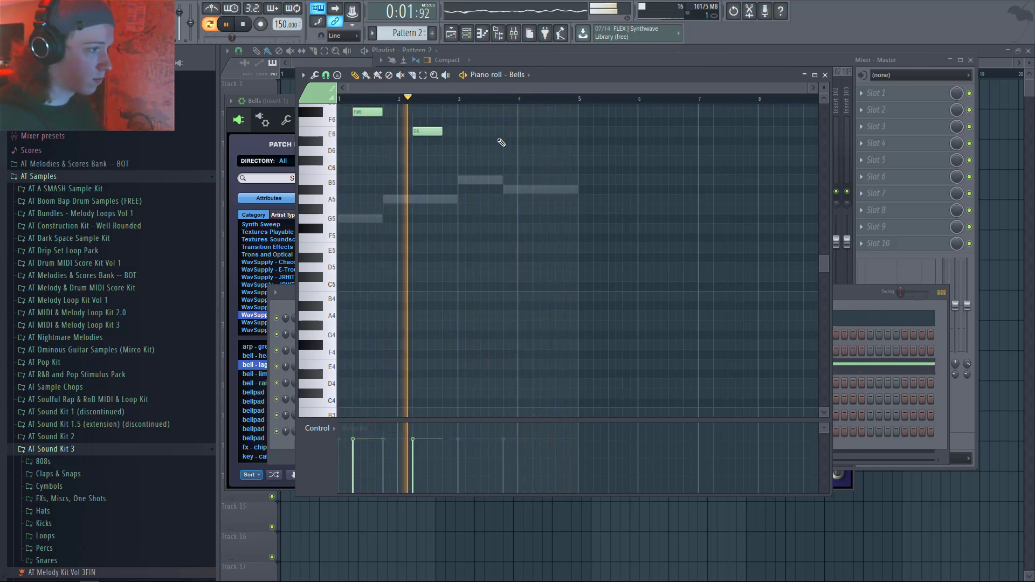
{"action": "left_click", "coordinate": [525, 112]}
{"action": "left_click_drag", "start_coordinate": [534, 115], "coordinate": [489, 115]}
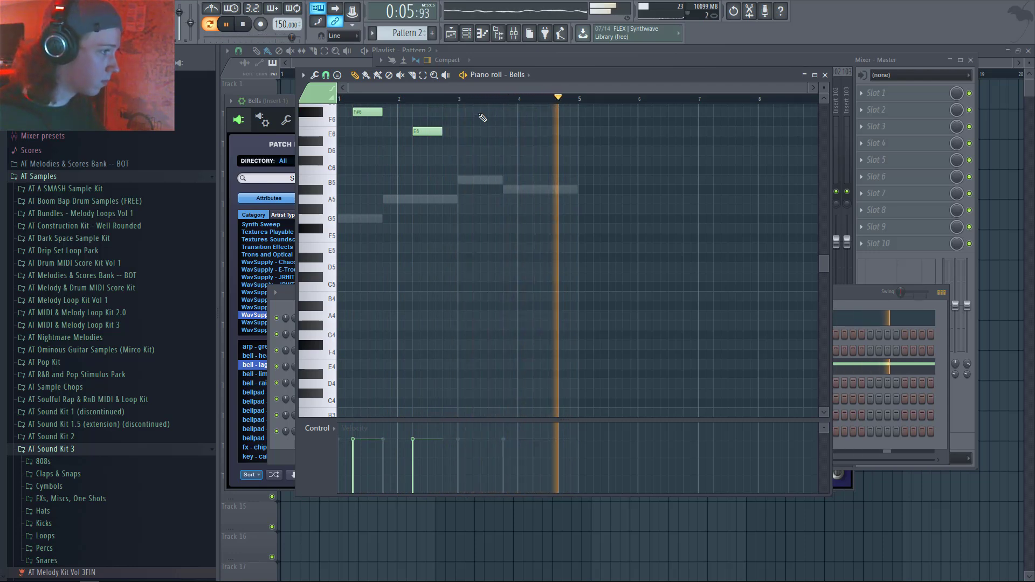
{"action": "left_click", "coordinate": [536, 151]}
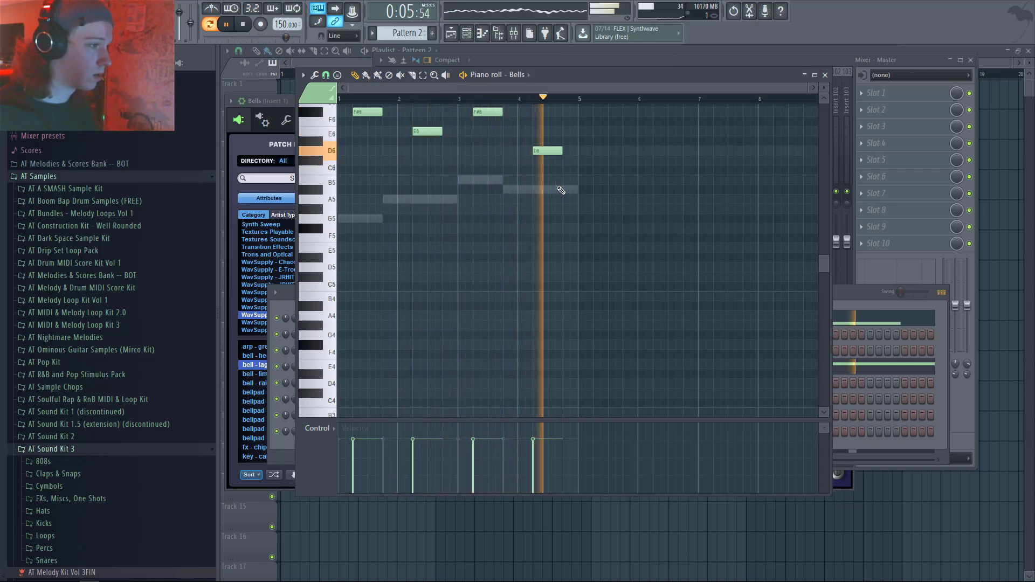
{"action": "left_click_drag", "start_coordinate": [550, 150], "coordinate": [536, 152]}
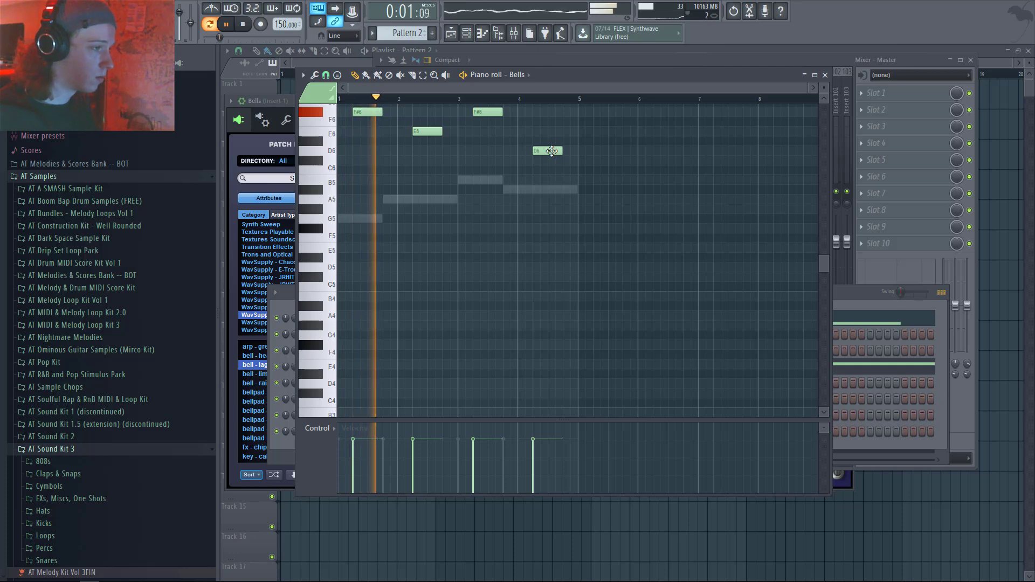
Delete all the melody notes from the Bells piano roll and stop playback
{"action": "right_click", "coordinate": [532, 150]}
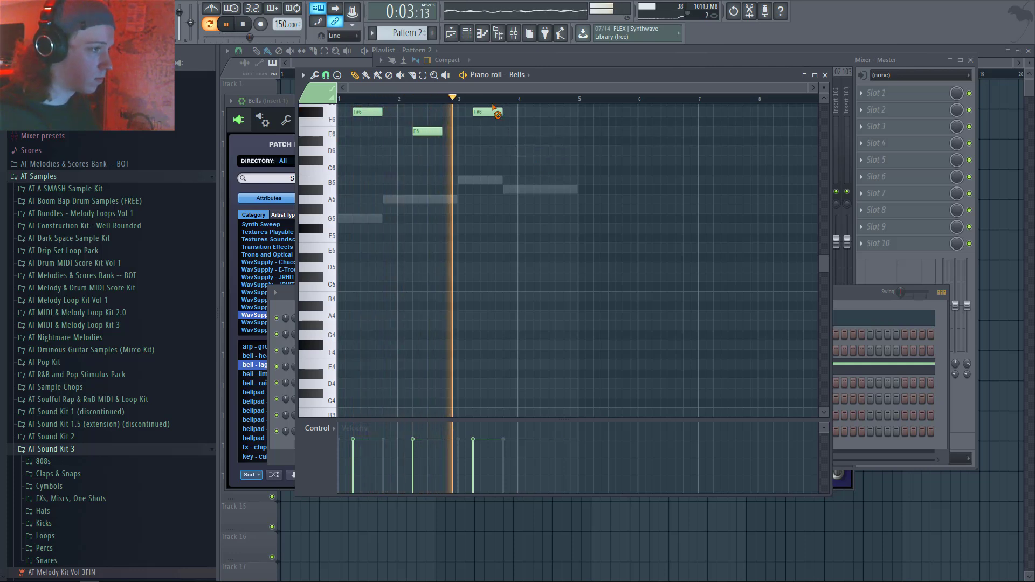
{"action": "right_click", "coordinate": [488, 111]}
{"action": "scroll", "coordinate": [464, 135], "scroll_direction": "up", "scroll_amount": 1}
{"action": "right_click", "coordinate": [428, 131]}
{"action": "key", "text": "space"}
{"action": "right_click", "coordinate": [384, 131]}
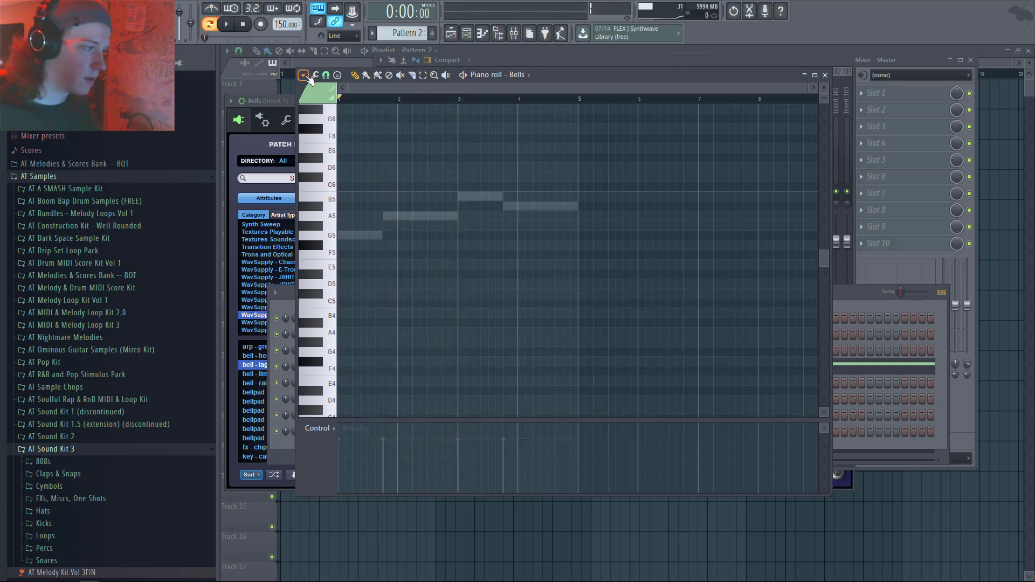
Set the root note of the piano roll's scale highlighting to D and bring the channel rack to the front
{"action": "left_click", "coordinate": [303, 75]}
{"action": "mouse_move", "coordinate": [349, 140]}
{"action": "mouse_move", "coordinate": [378, 148]}
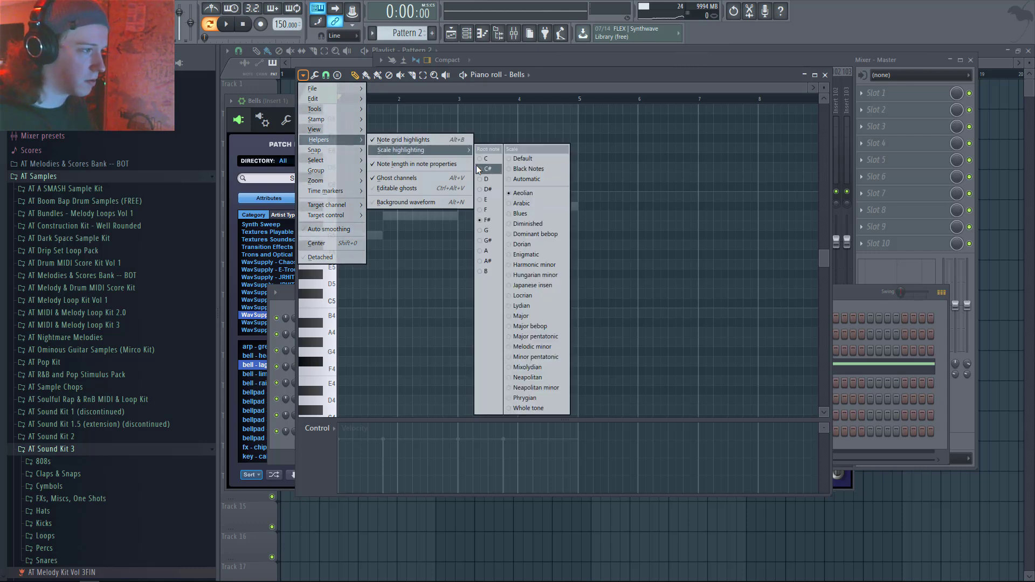
{"action": "left_click", "coordinate": [488, 177]}
{"action": "left_click", "coordinate": [868, 291]}
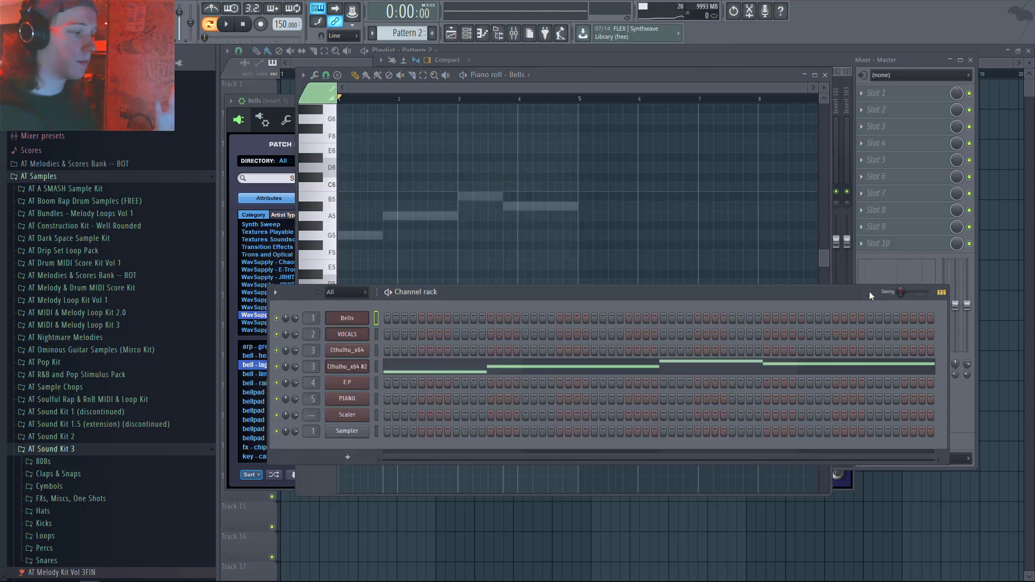